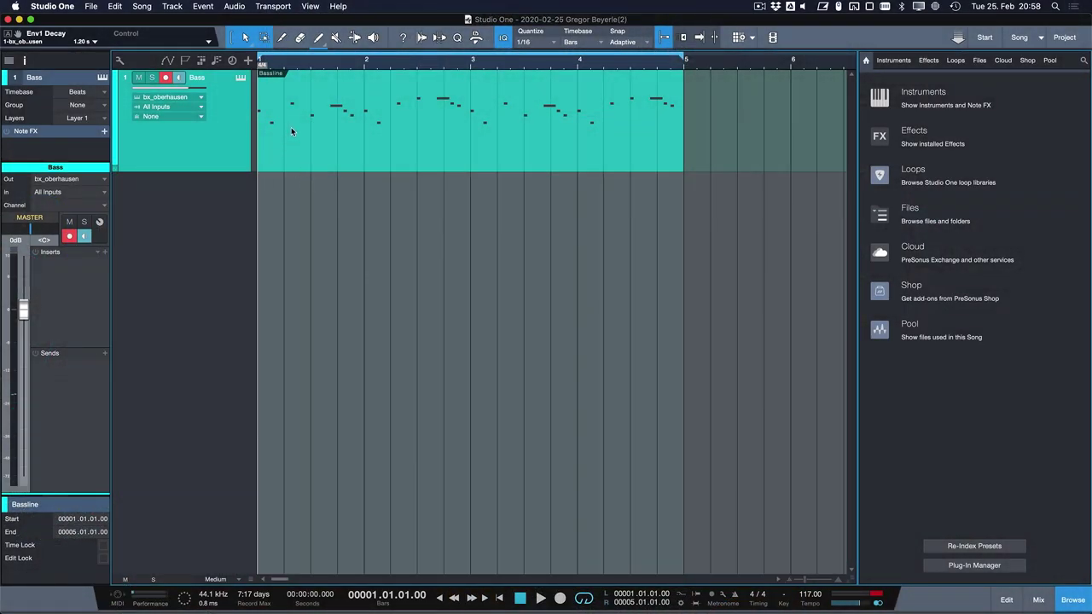
Open the Bassline pattern in the step editor, check bx_oberhausen, and play the pattern back
double_click(291, 130)
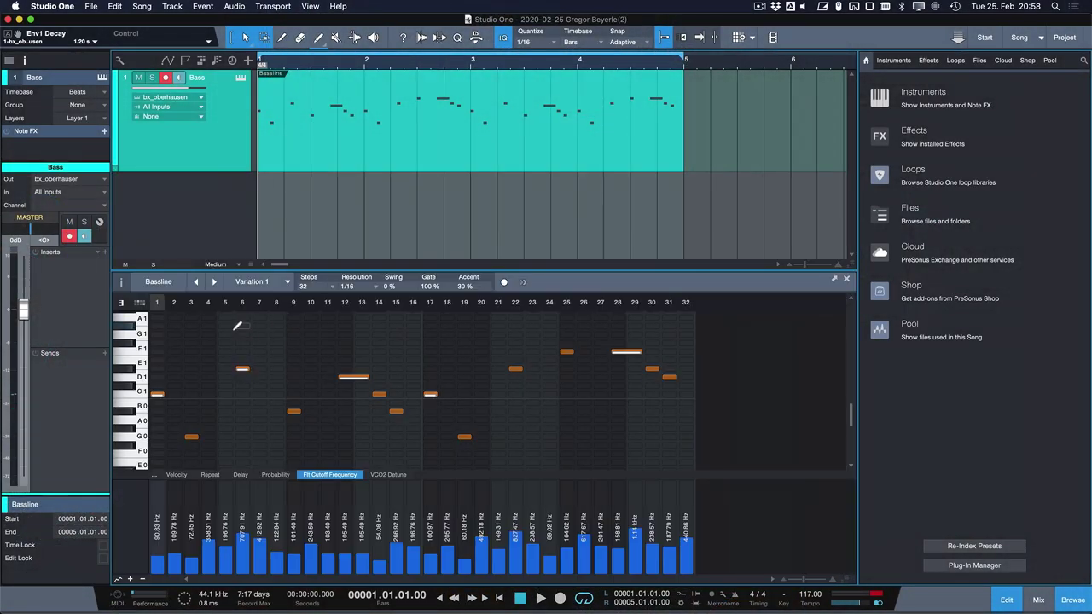
left_click_drag(514, 473, 472, 459)
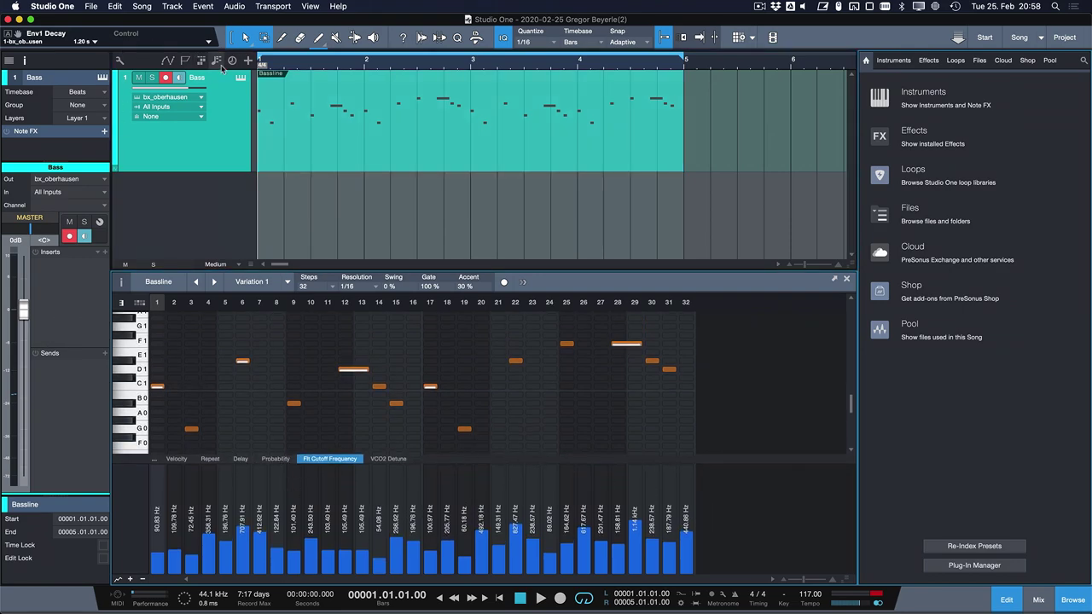
left_click(240, 79)
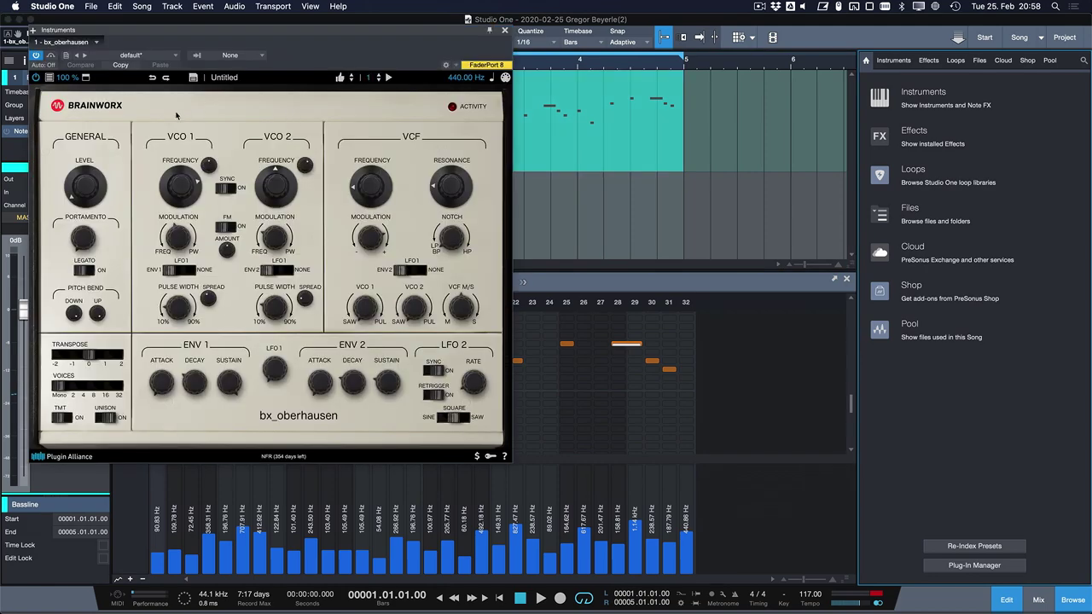
left_click(504, 32)
key("space")
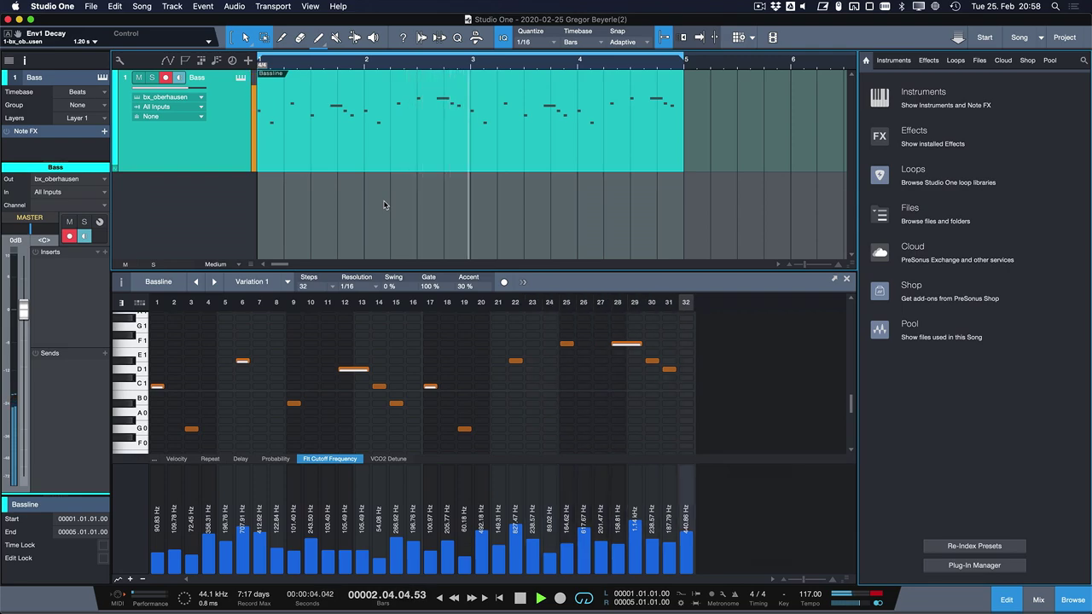
key("space")
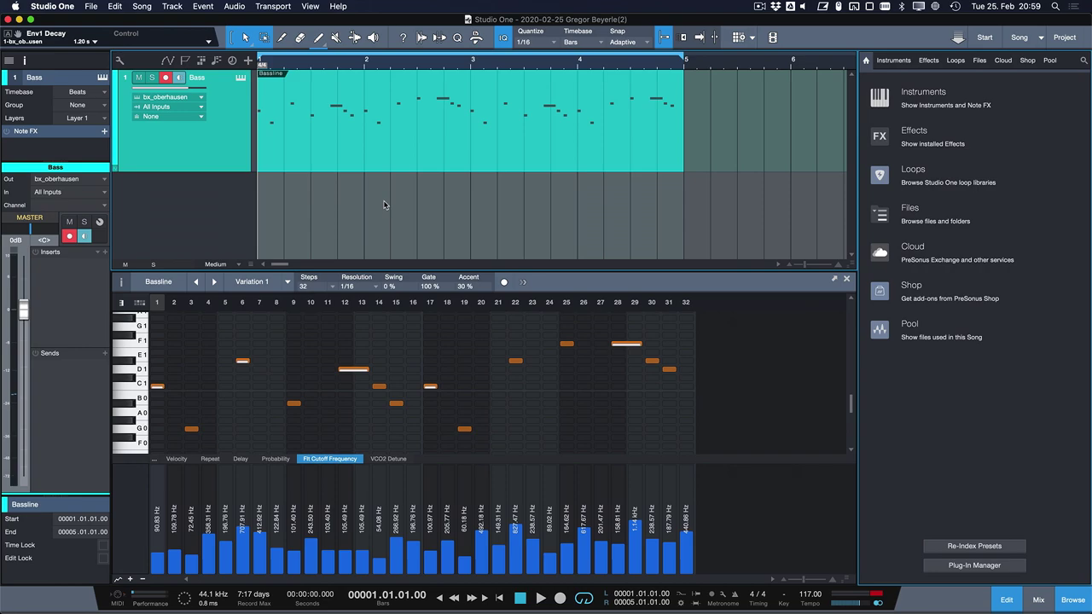
Show the Effects list in the browser and expand FX Chains > Bass
left_click(916, 131)
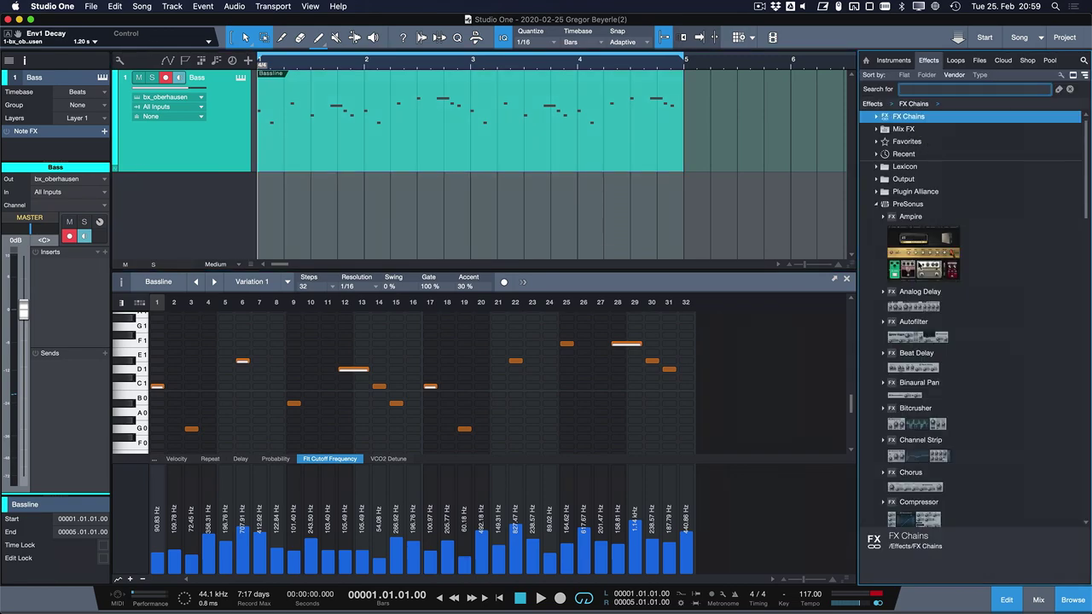
scroll(938, 260, "down", 5)
scroll(931, 258, "down", 10)
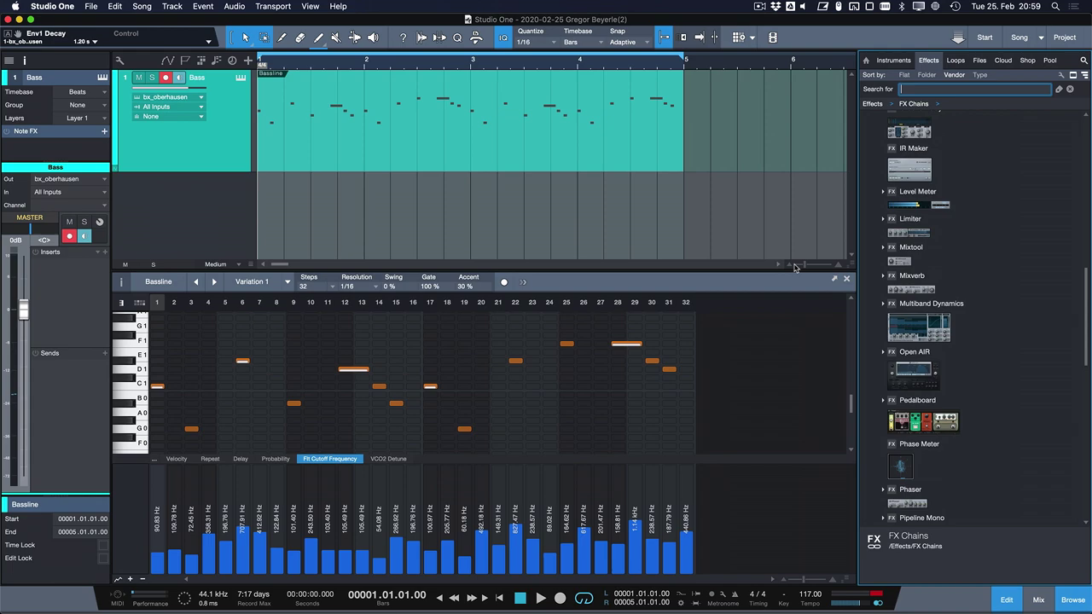
scroll(930, 256, "up", 15)
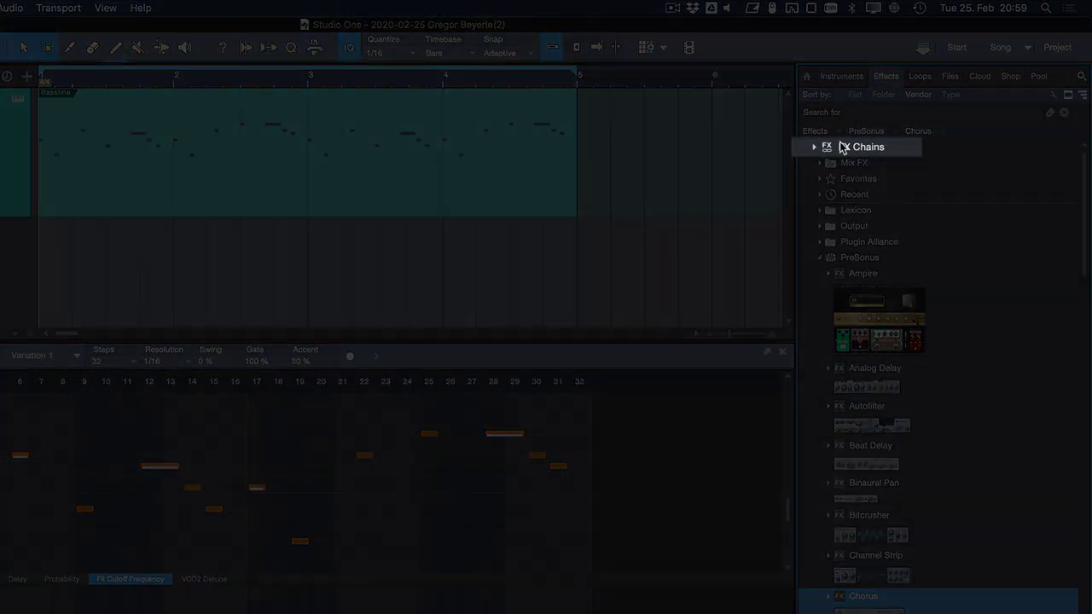
double_click(844, 147)
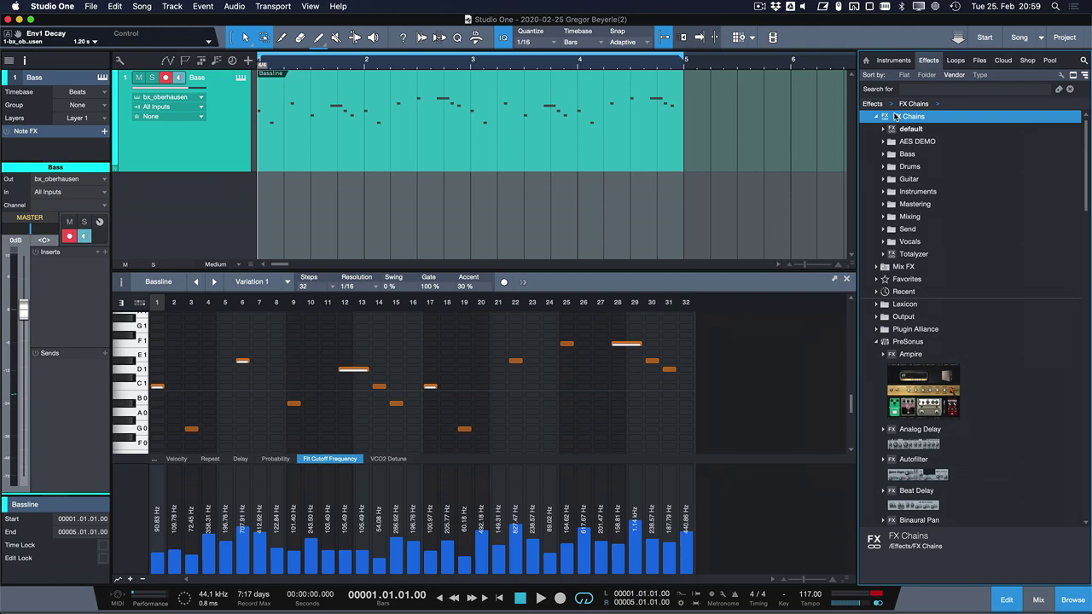
double_click(906, 154)
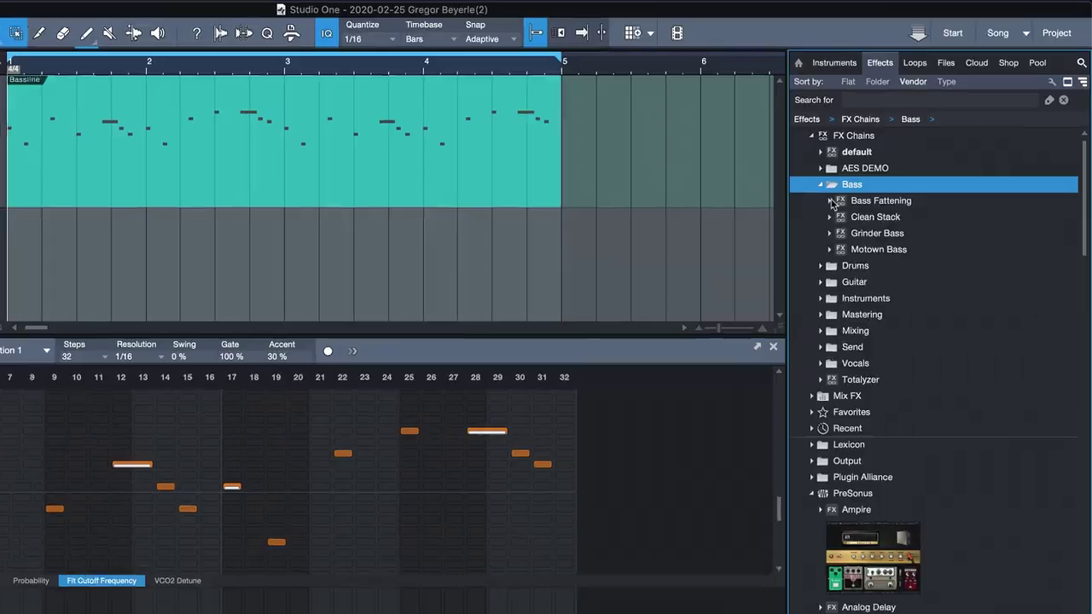
Expand Bass Fattening to reveal RC500, VT1, Analog Delay, Mixverb and Compressor
left_click(894, 168)
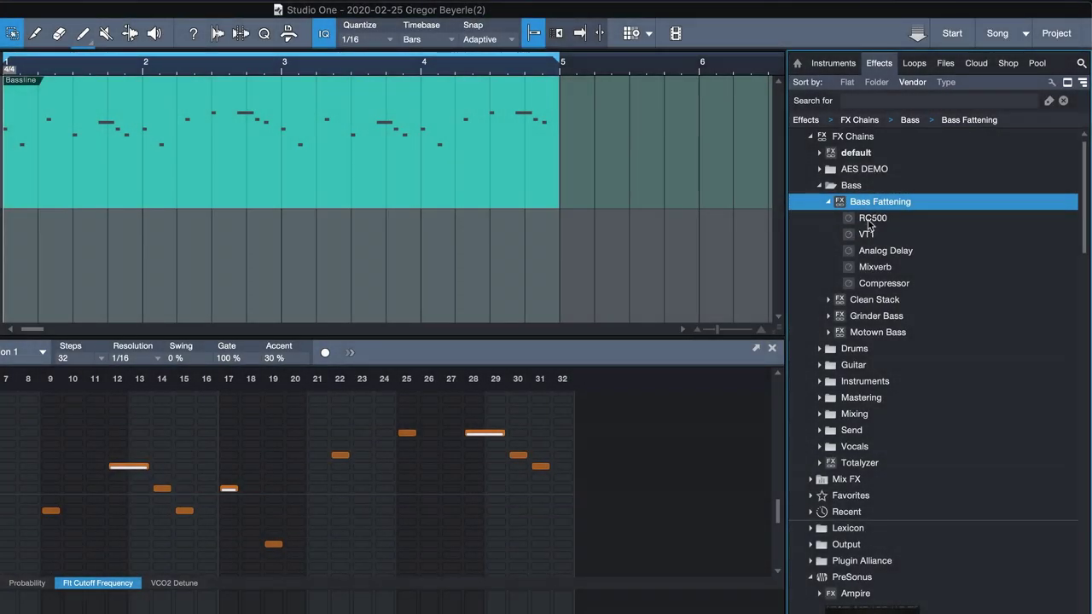
left_click(867, 220)
left_click(866, 235)
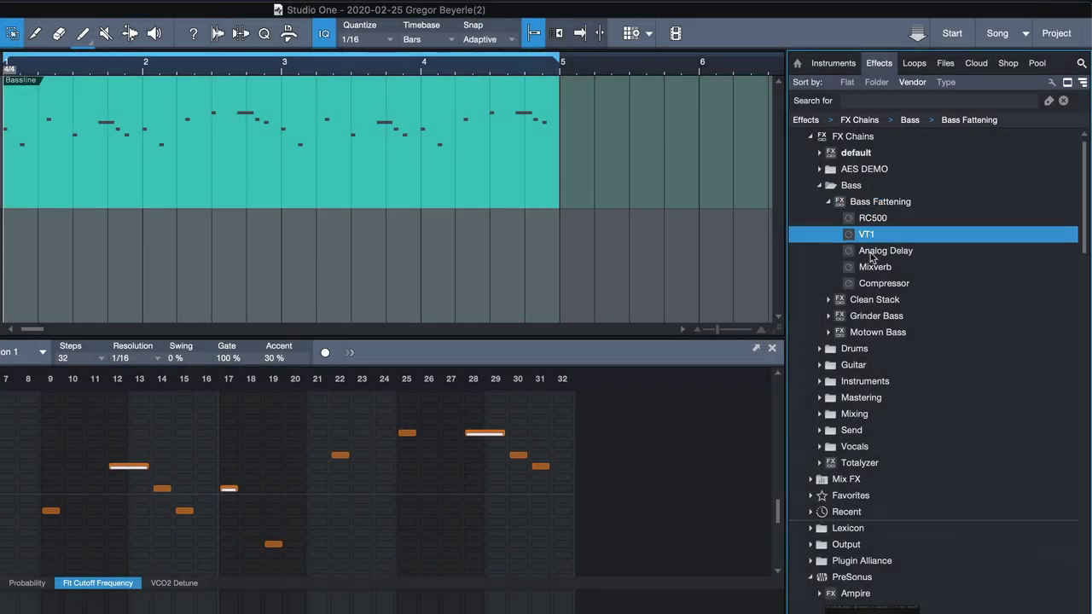
left_click(870, 253)
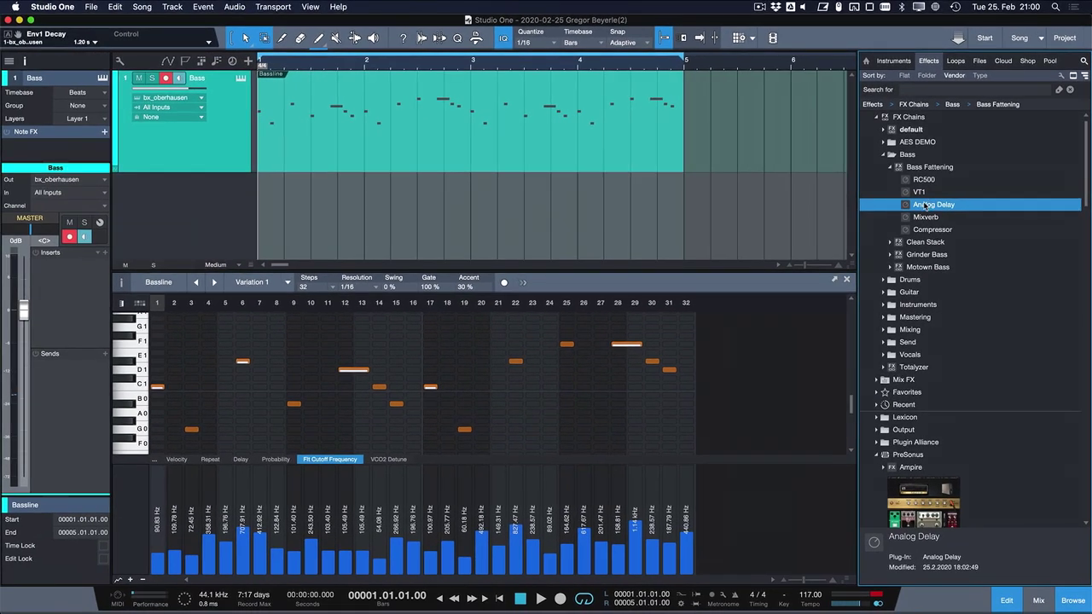
left_click(925, 228, "shift")
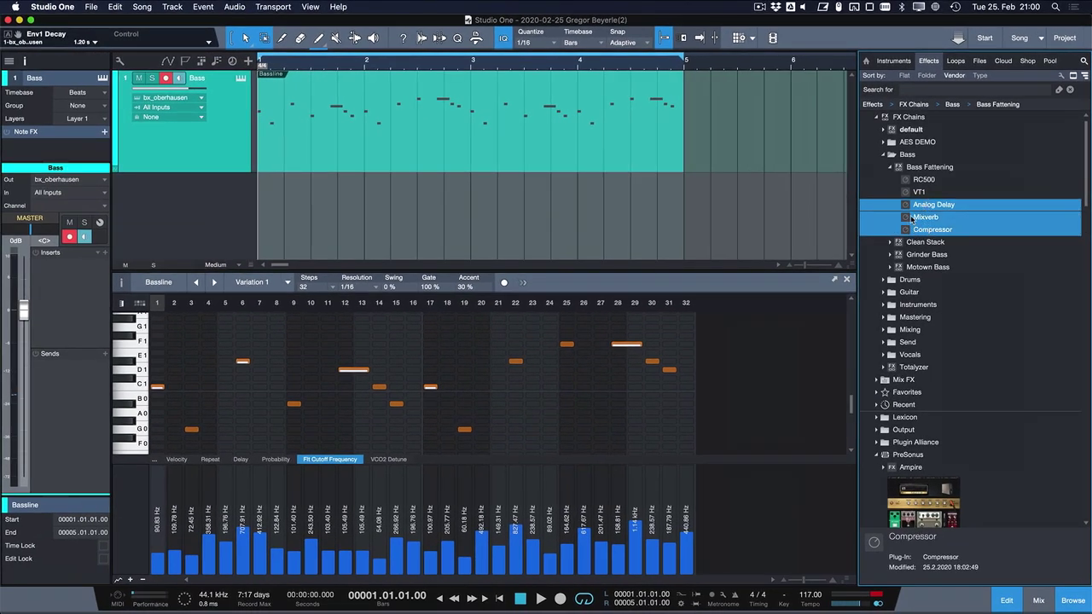
Try adding Analog Delay, Mixverb and Compressor as inserts, undo it, and select the whole Bass Fattening chain
left_click_drag(930, 213, 76, 278)
key("super+z")
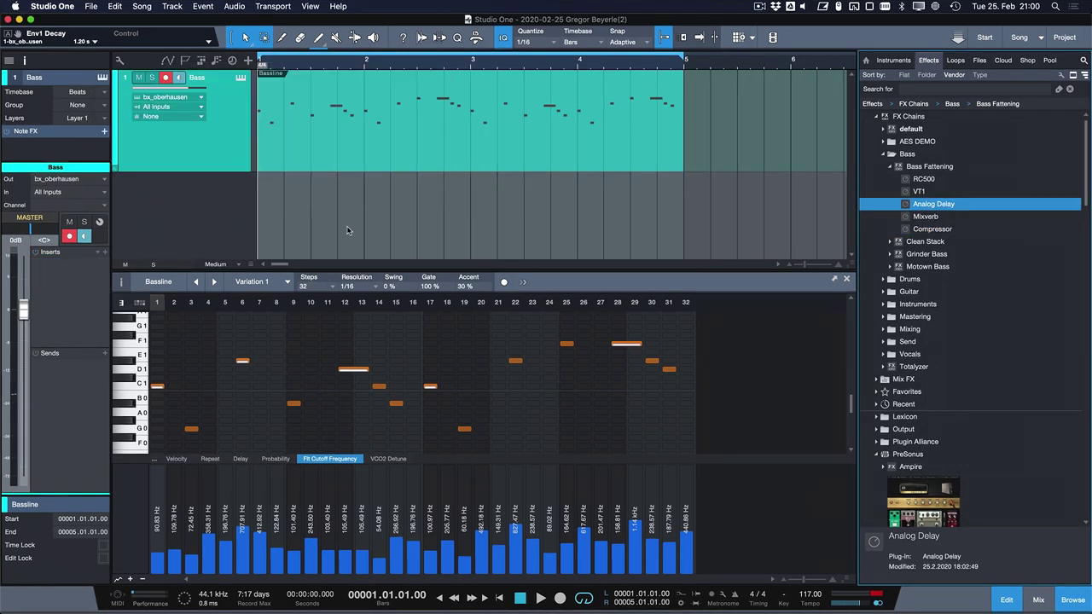
left_click(930, 167)
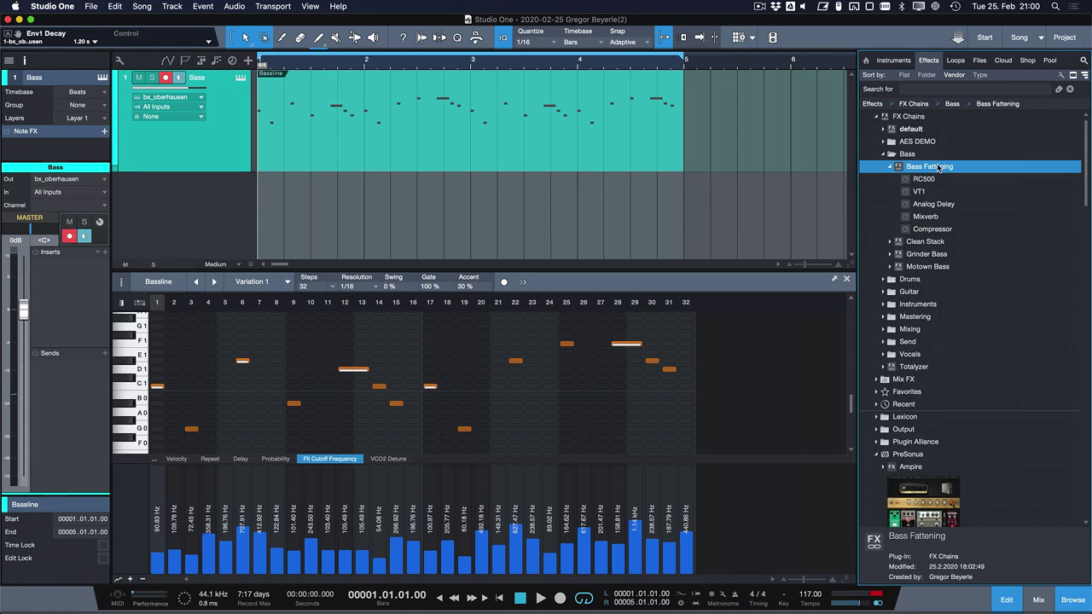
Drop Bass Fattening onto the Bass channel inserts, enable them, and audition with RC500 and VT1 shown
left_click_drag(939, 167, 96, 265)
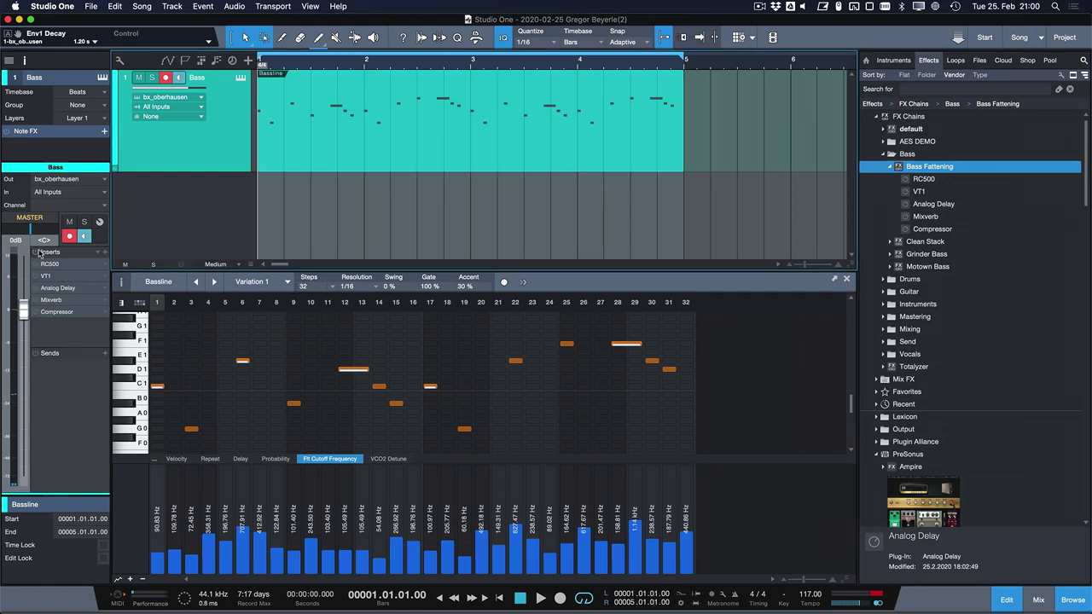
key("space")
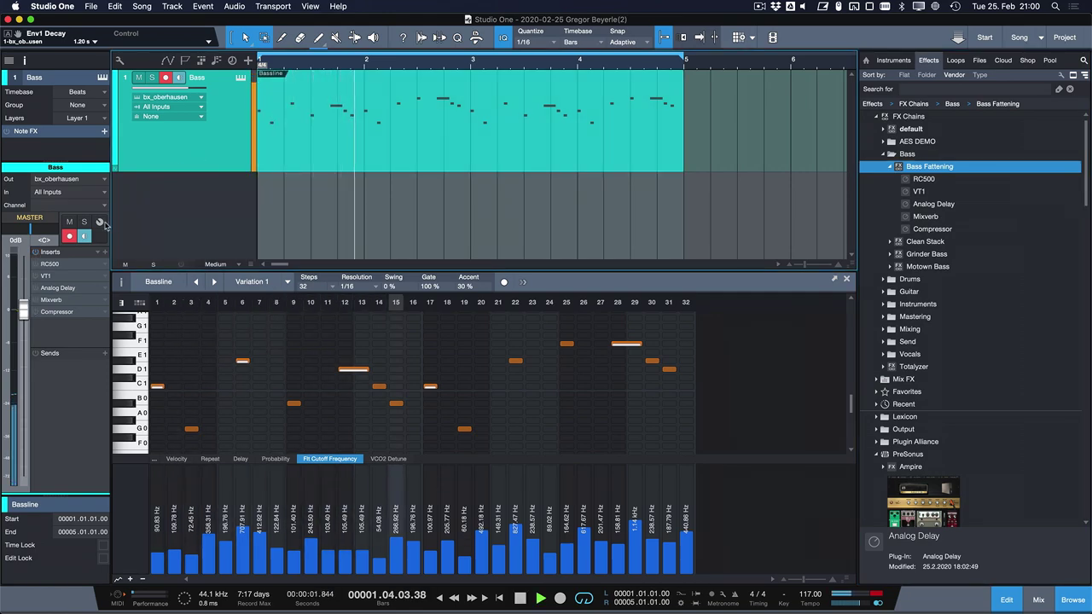
left_click(53, 264)
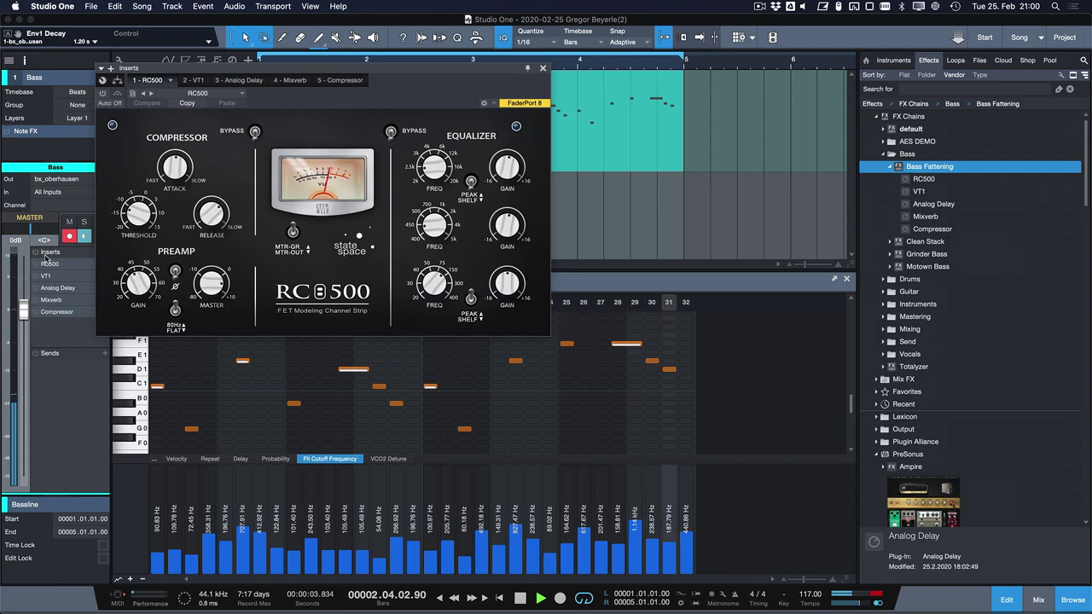
left_click_drag(253, 67, 305, 81)
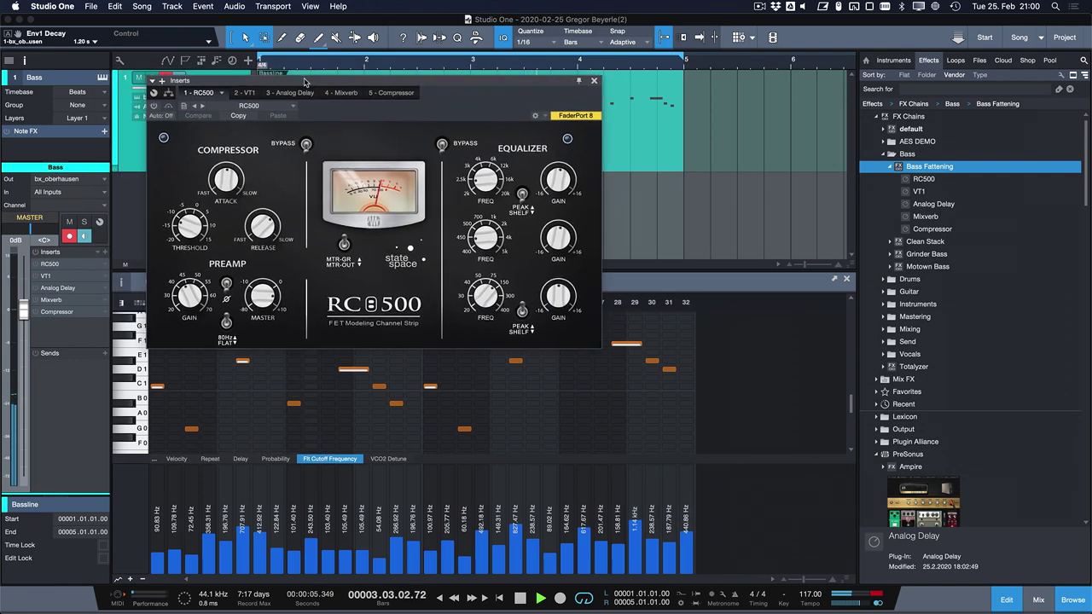
left_click(36, 254)
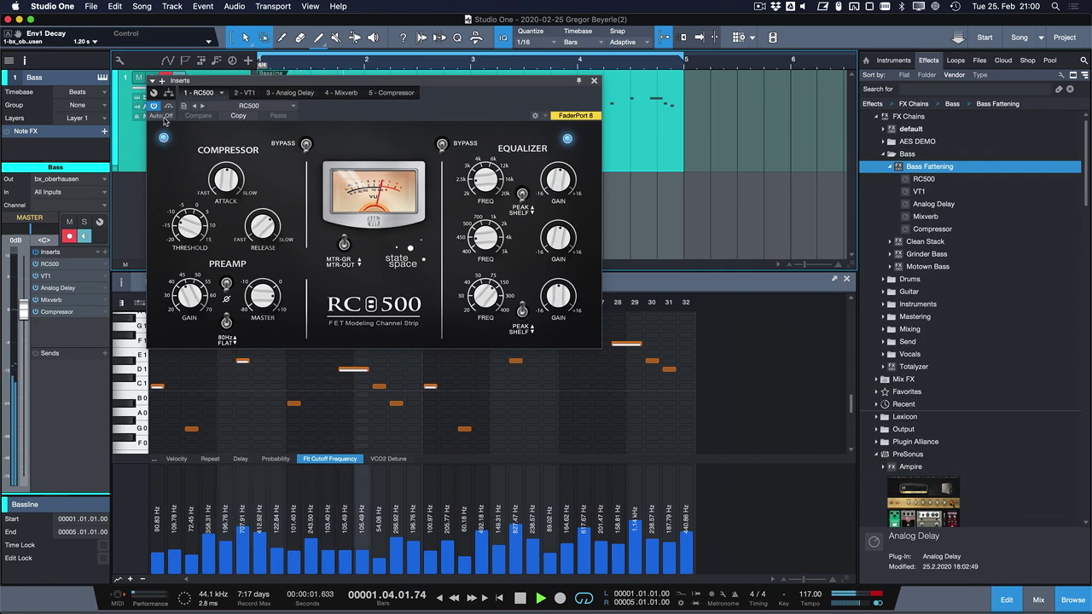
left_click(239, 93)
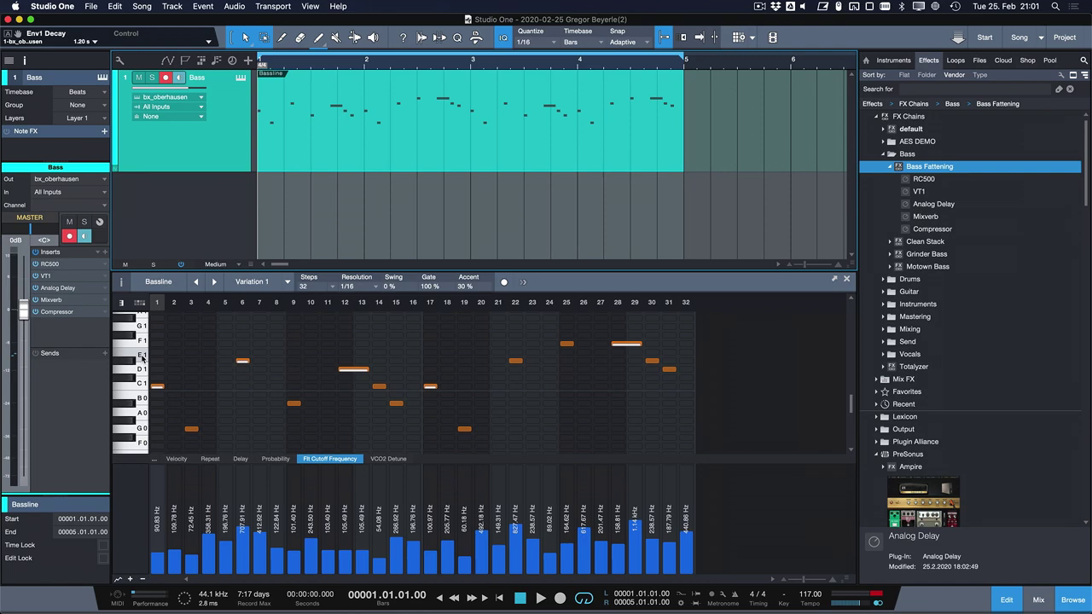
Try Mai Tai on a new instrument track with a Bassline copy, then undo it
left_click(893, 61)
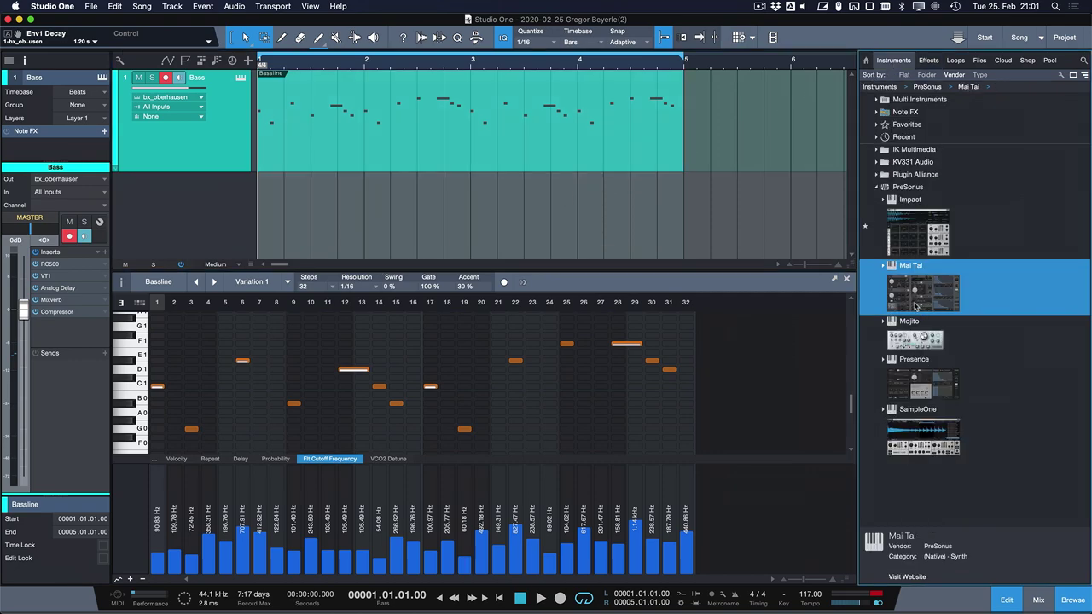
left_click_drag(921, 303, 587, 228)
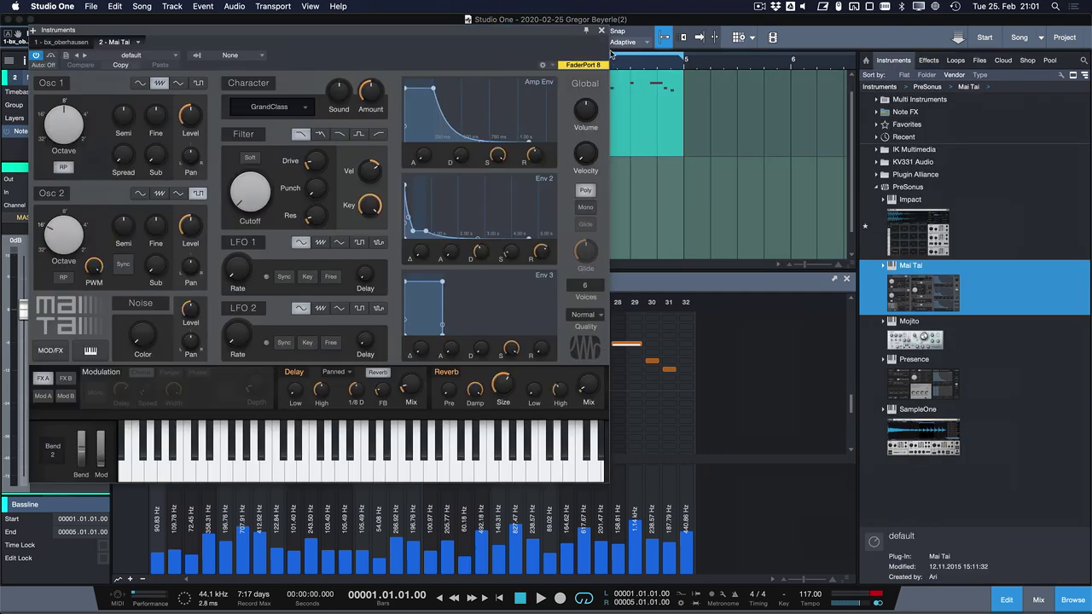
left_click(601, 31)
left_click(338, 208)
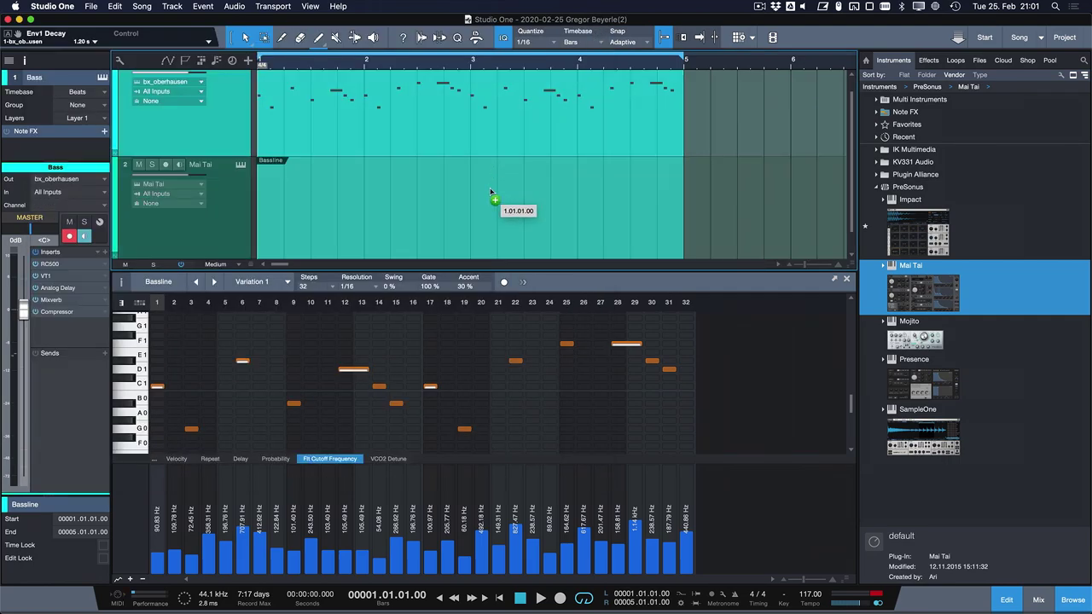
scroll(202, 171, "up", 1)
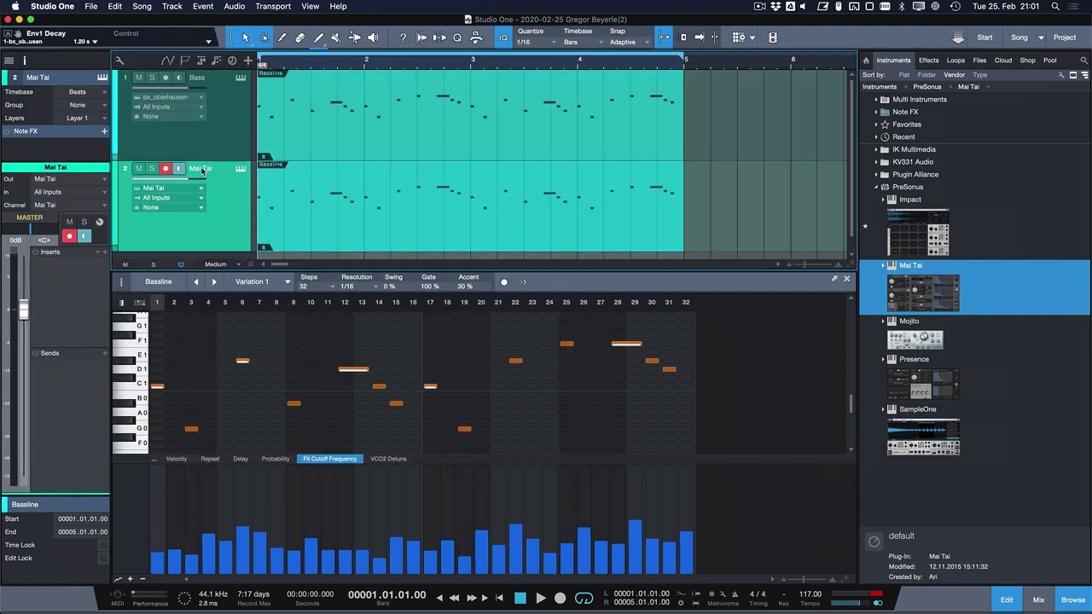
key("super+z")
Drag Mai Tai's Enhancing Layer preset onto the Bass track
left_click(915, 297)
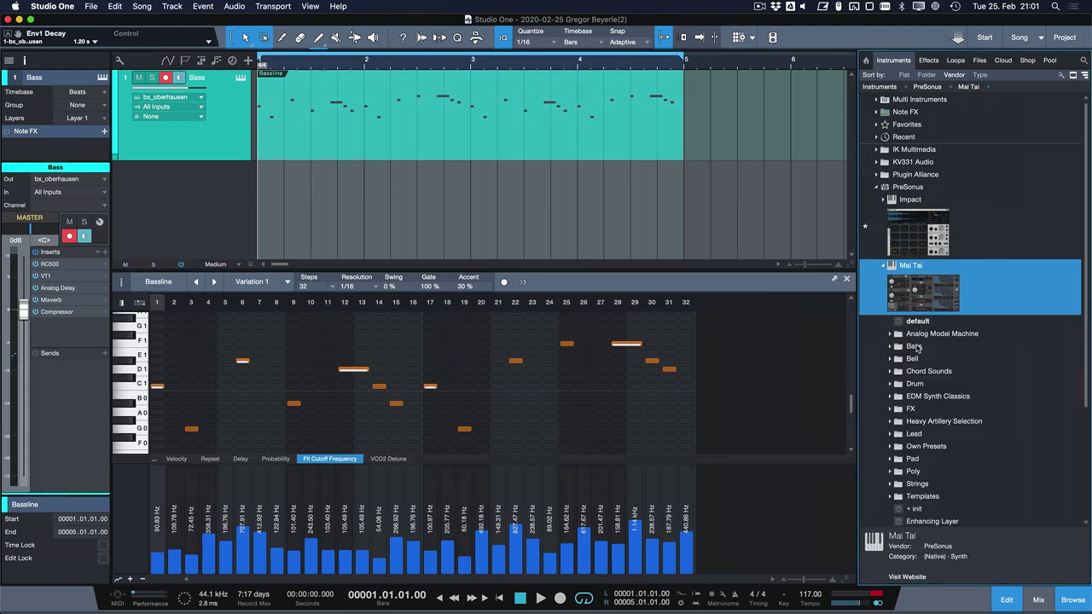
scroll(915, 329, "down", 4)
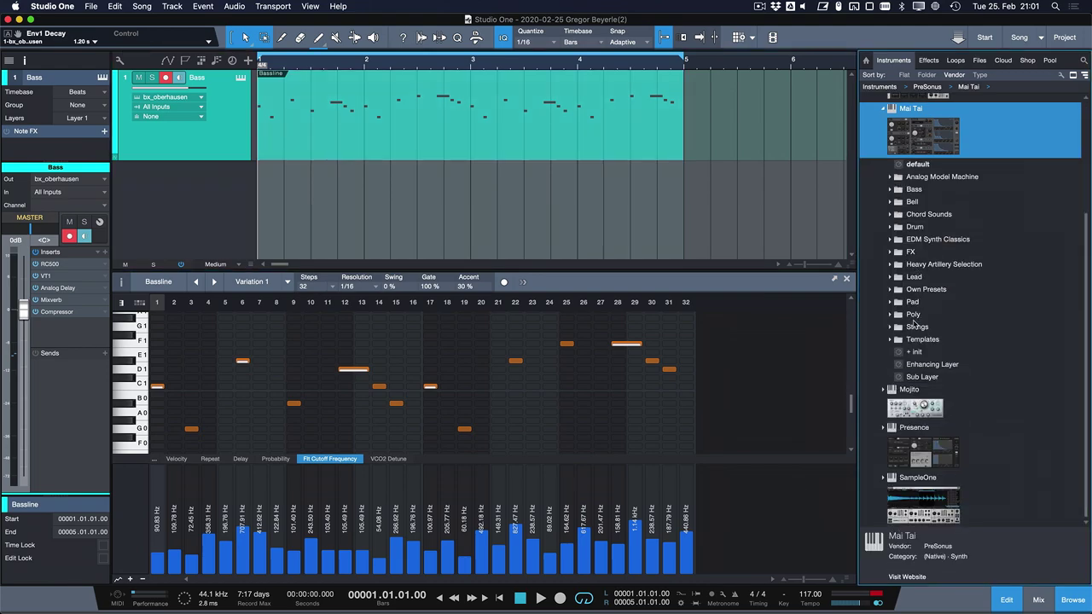
left_click(936, 365)
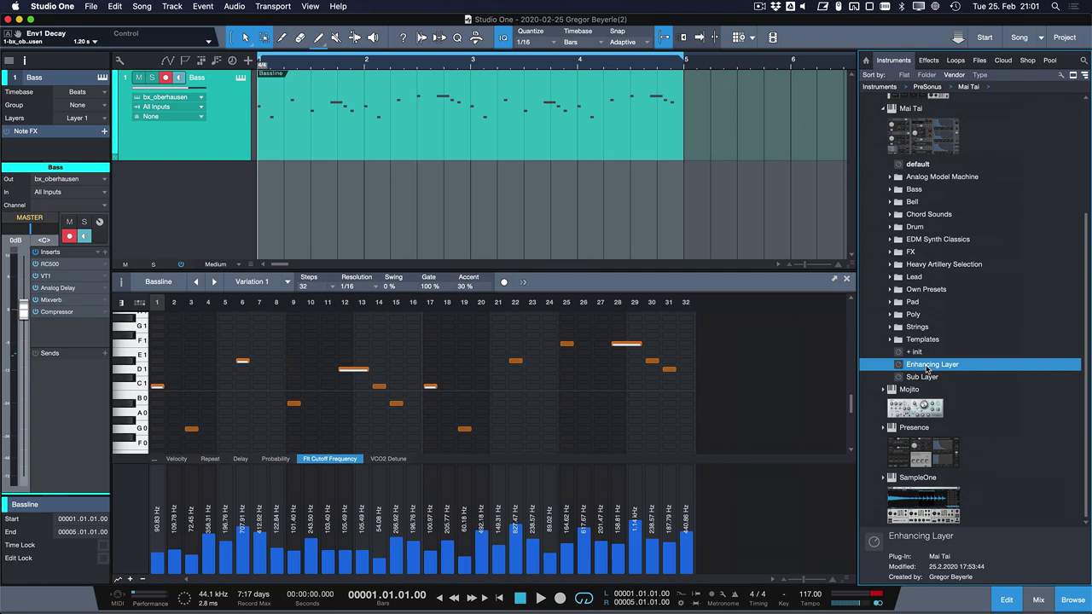
left_click_drag(928, 369, 342, 138)
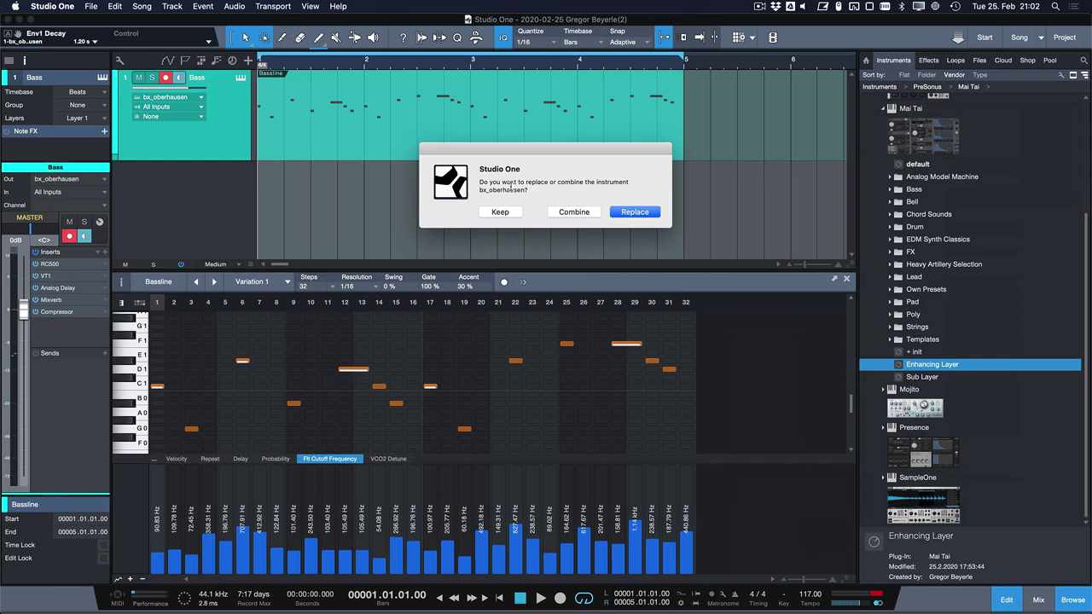
Combine Mai Tai with bx_oberhausen and audition the layered bass with both synth editors open
left_click(585, 211)
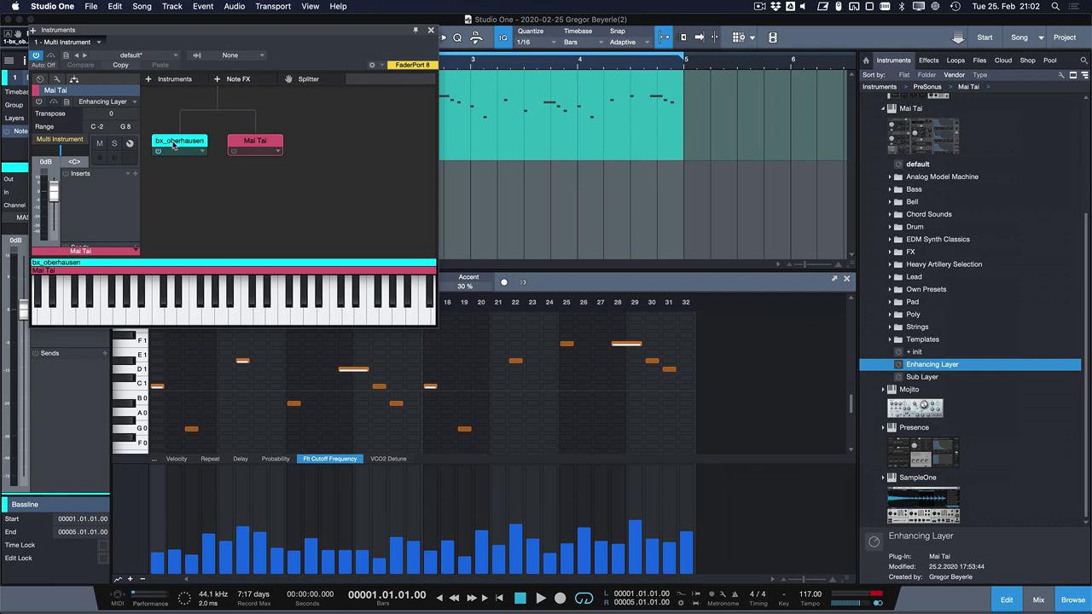
double_click(174, 145)
key("space")
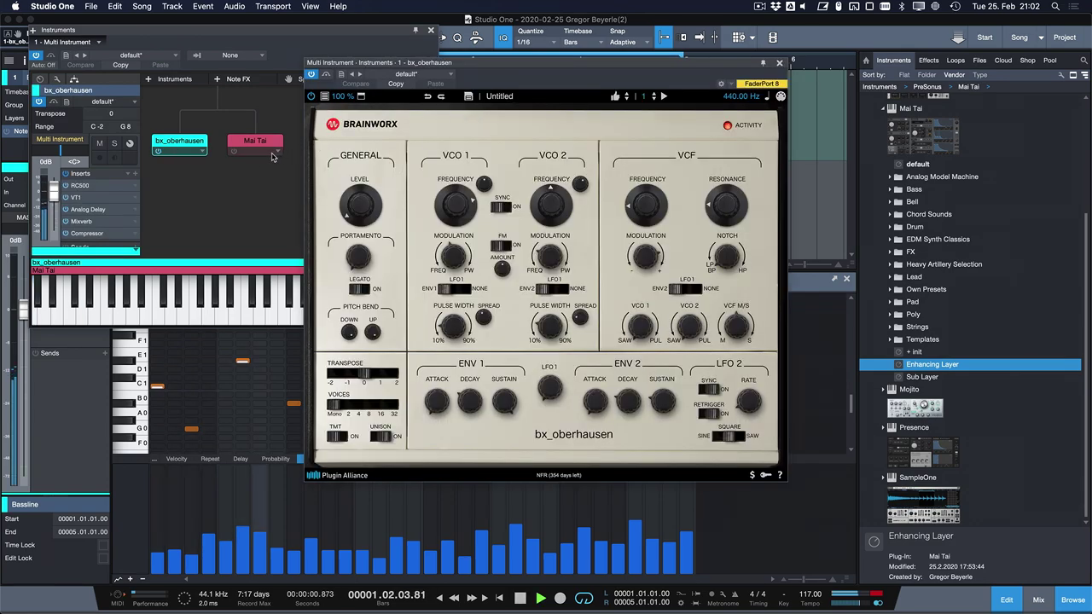
double_click(255, 142)
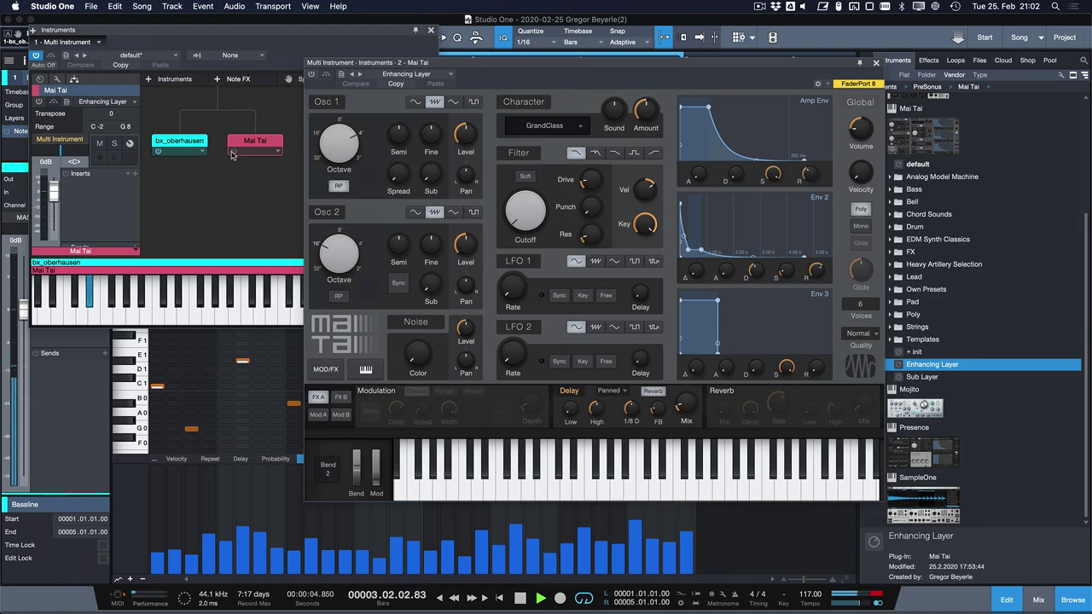
left_click(239, 154)
left_click(553, 60)
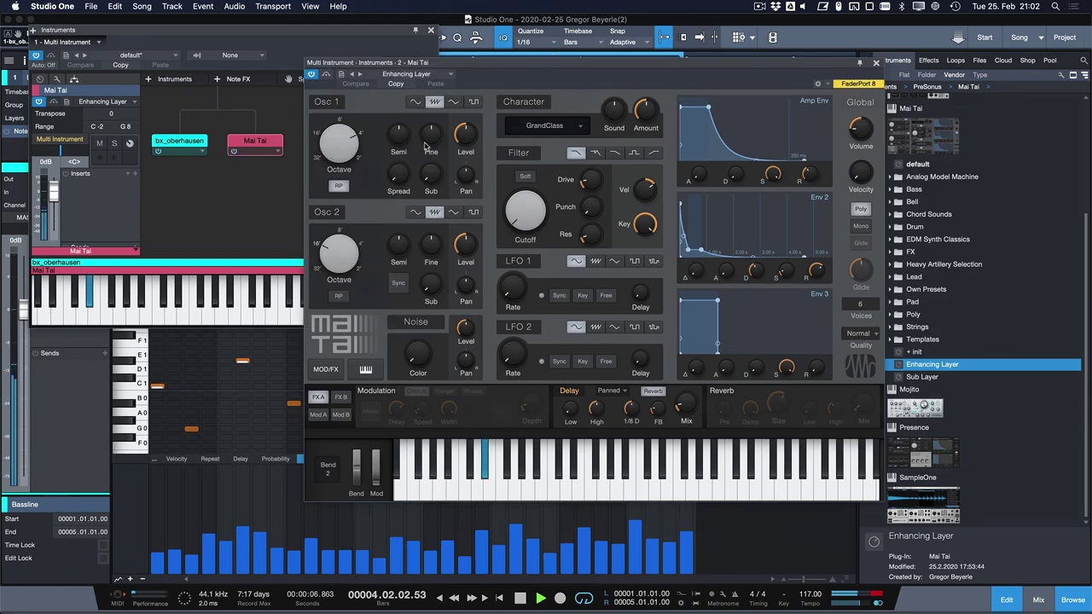
left_click(875, 62)
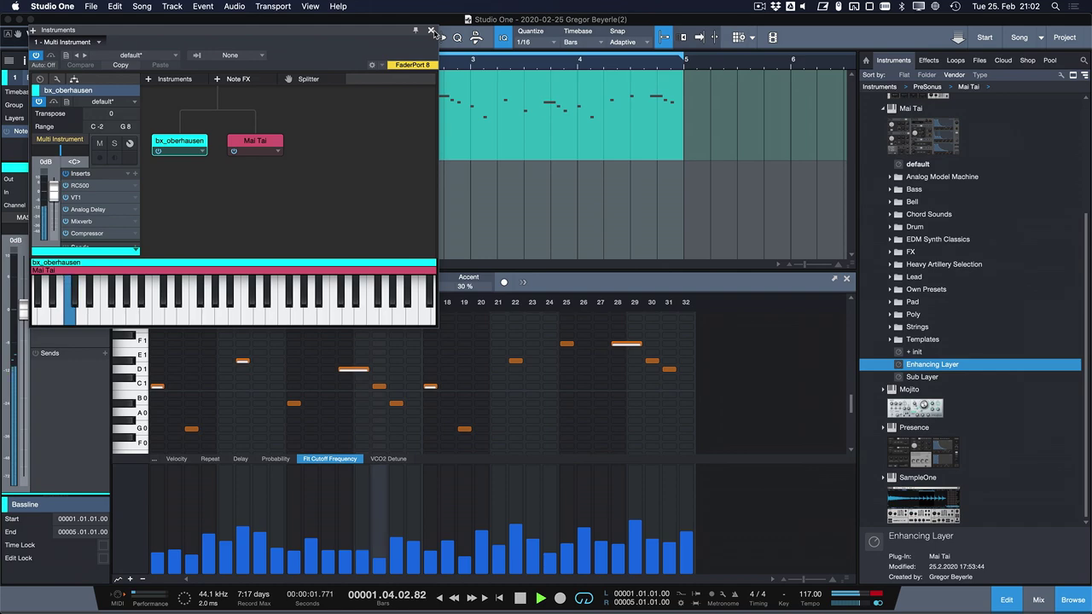
left_click(431, 30)
key("space")
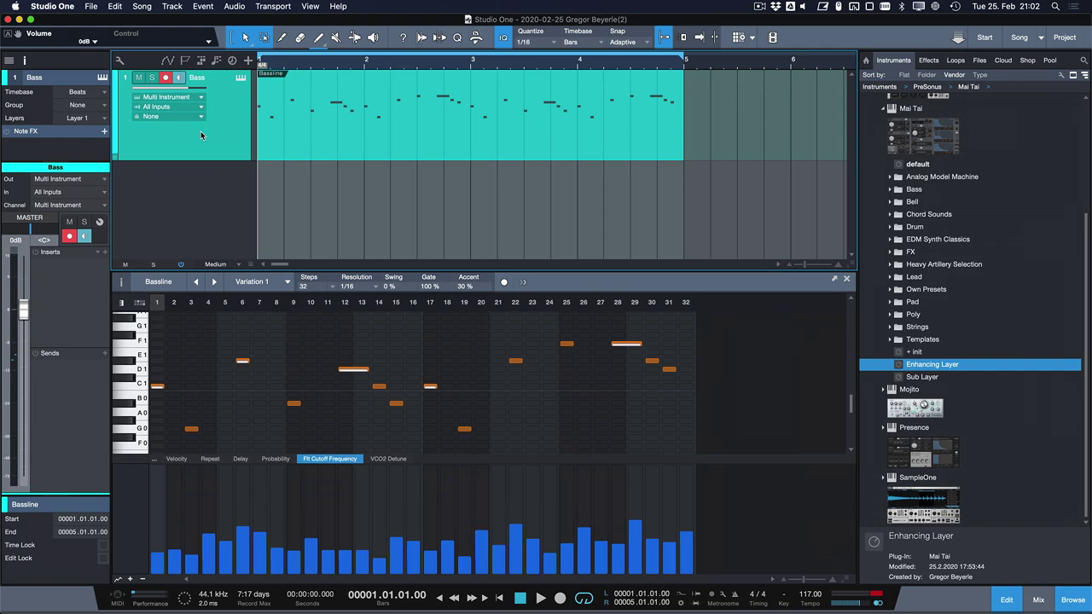
Preview gh_drm100_vinyl_prc from the loop library and place it on a new track at bar 1
left_click(979, 60)
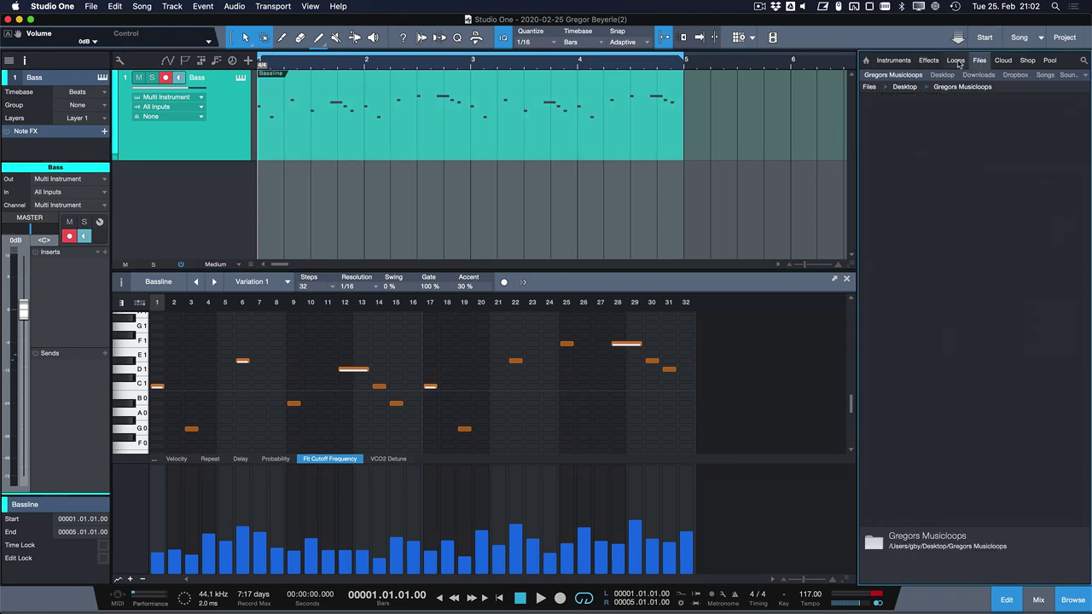
left_click(955, 60)
key("space")
left_click(947, 424)
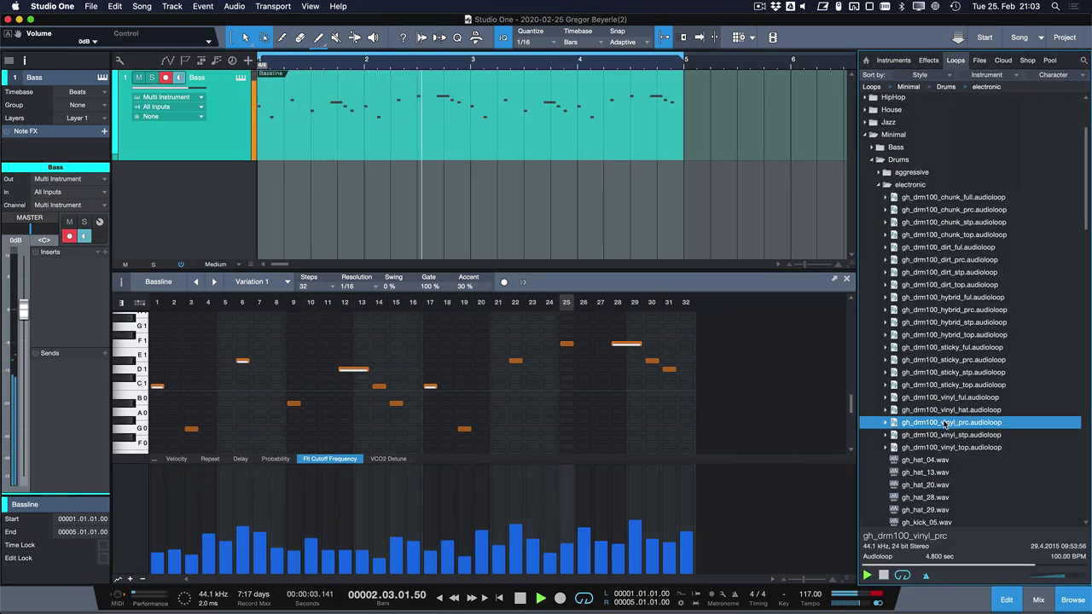
left_click_drag(947, 424, 272, 215)
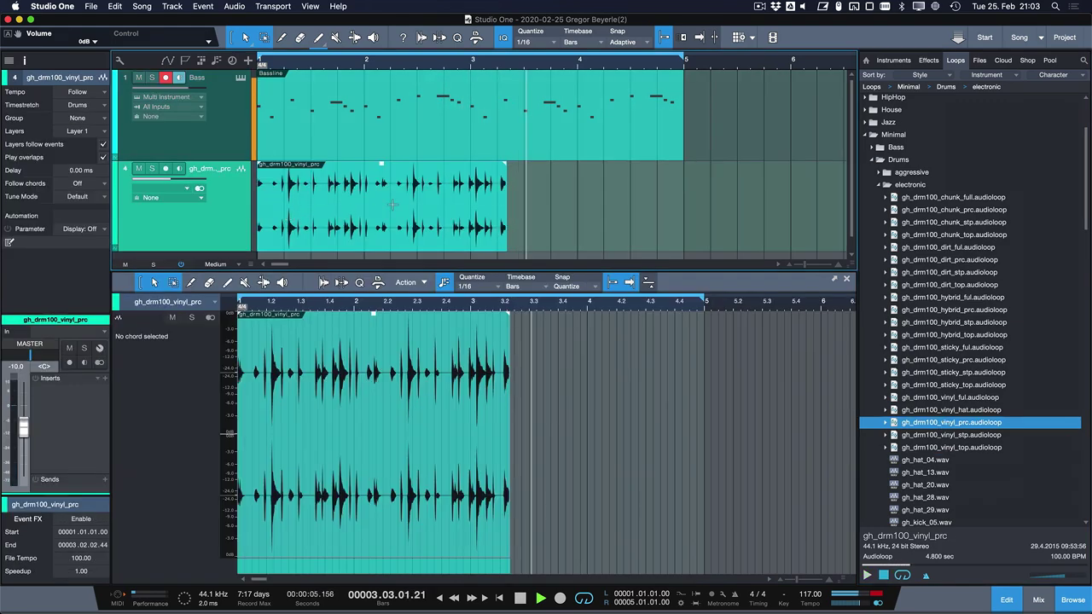
Stretch the drum loop to end at bar 3, then duplicate it to fill bars 3 to 5
key("d")
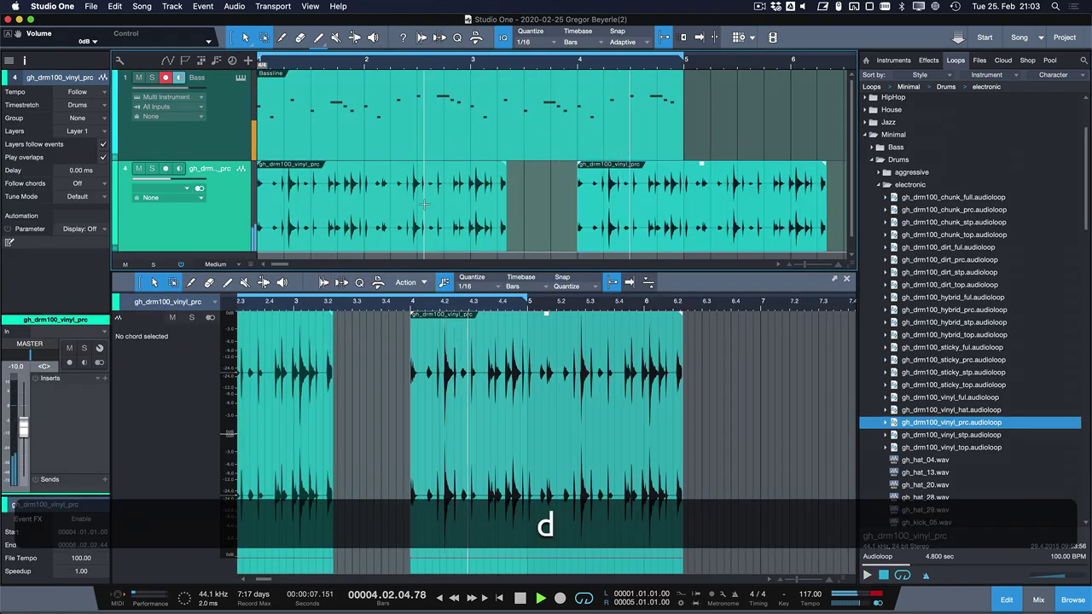
key("super+z")
key("space")
left_click_drag(507, 207, 471, 220)
key("d")
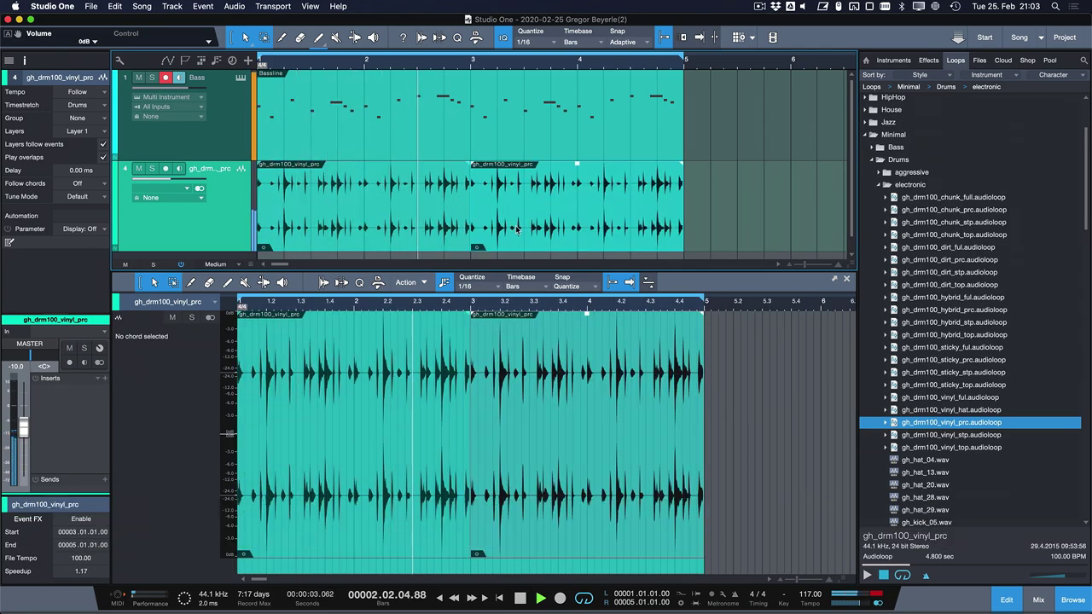
key("space")
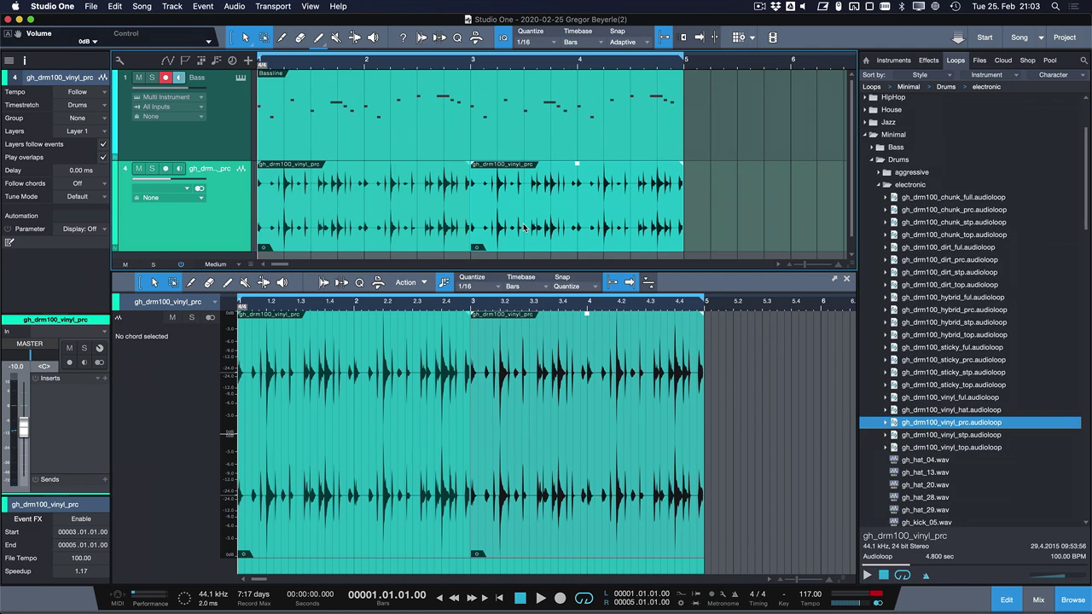
left_click(448, 138)
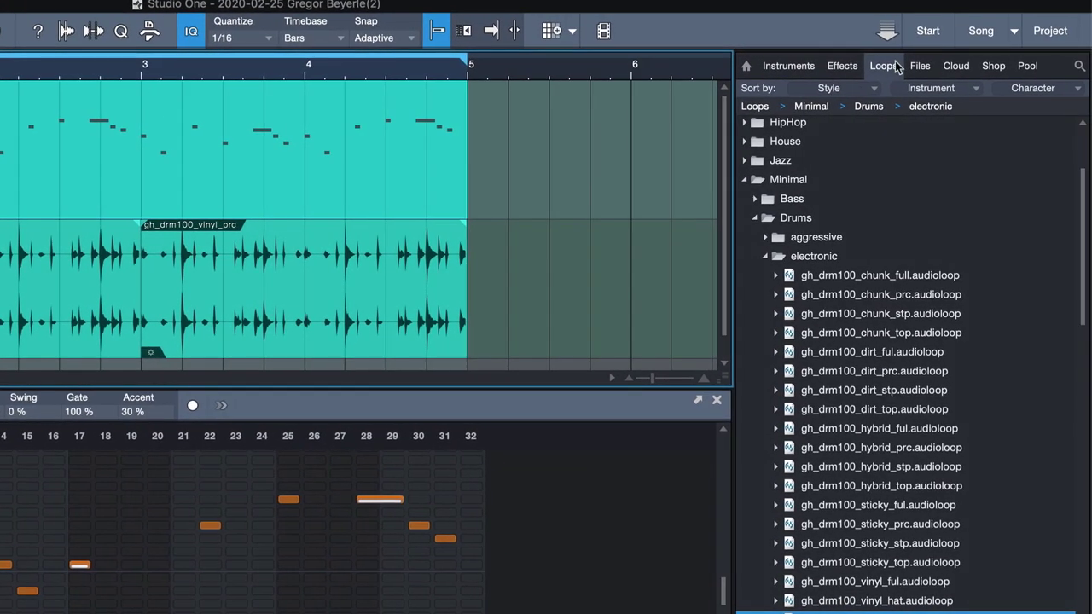
Drag the Bassline pattern into Gregors Musicloops as Bassline.musicloop, then preview it
left_click(914, 66)
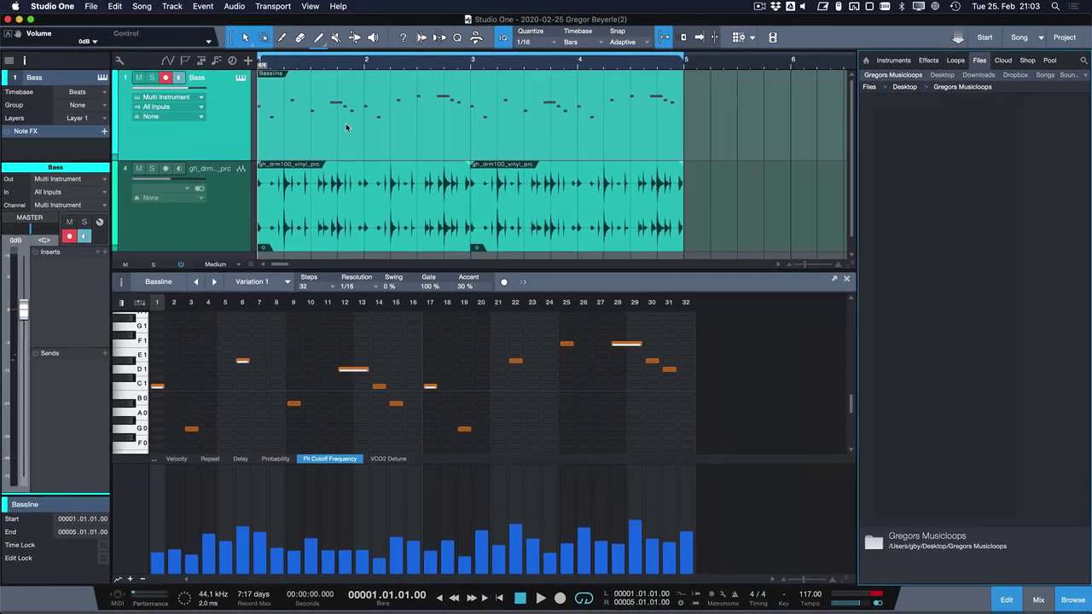
left_click_drag(339, 144, 840, 252)
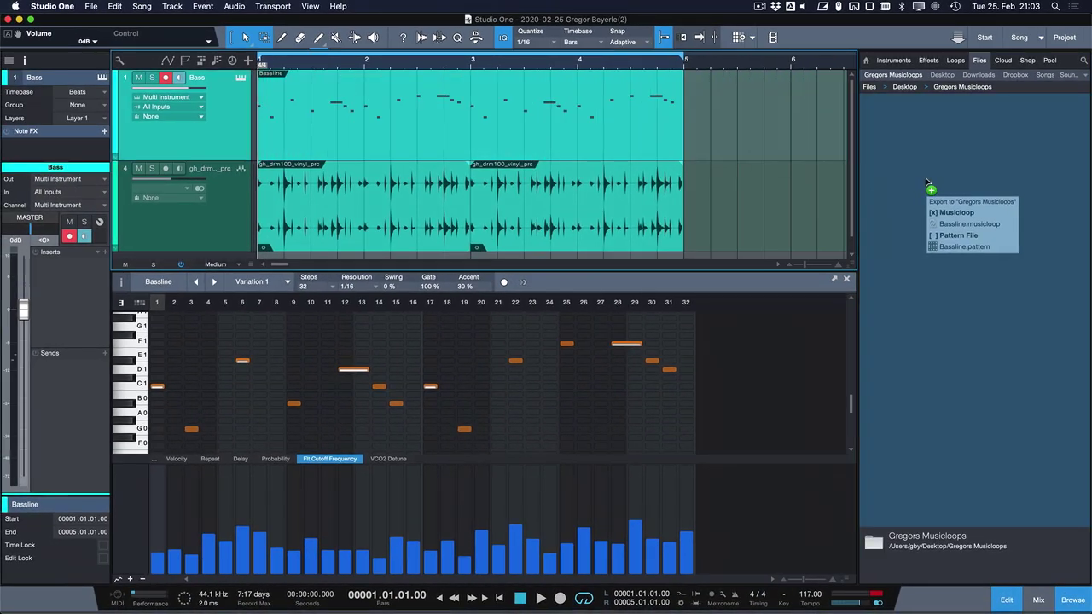
left_click_drag(927, 182, 927, 183)
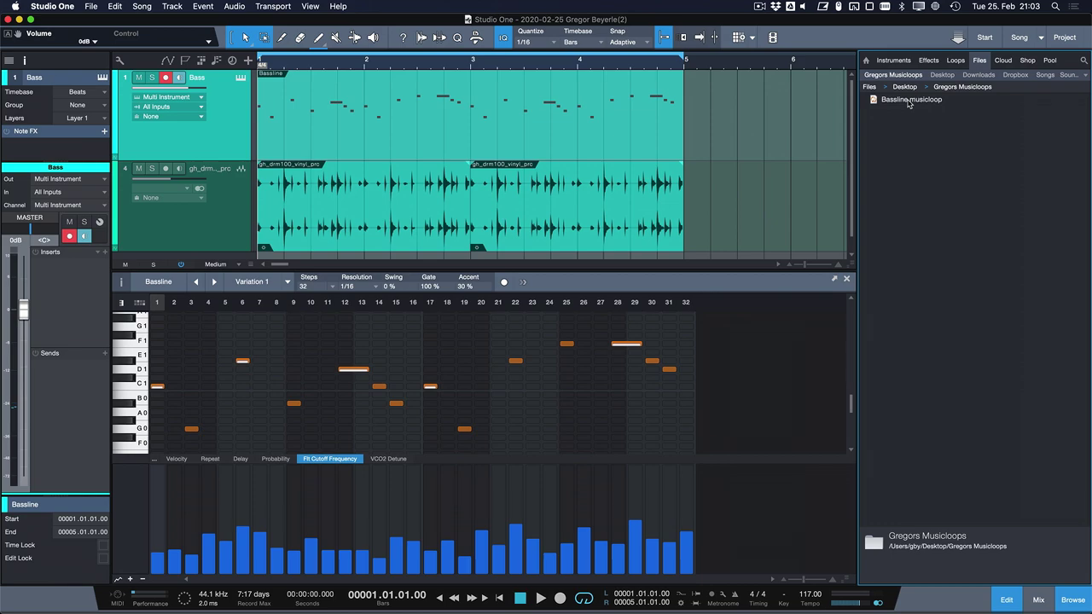
left_click(909, 101)
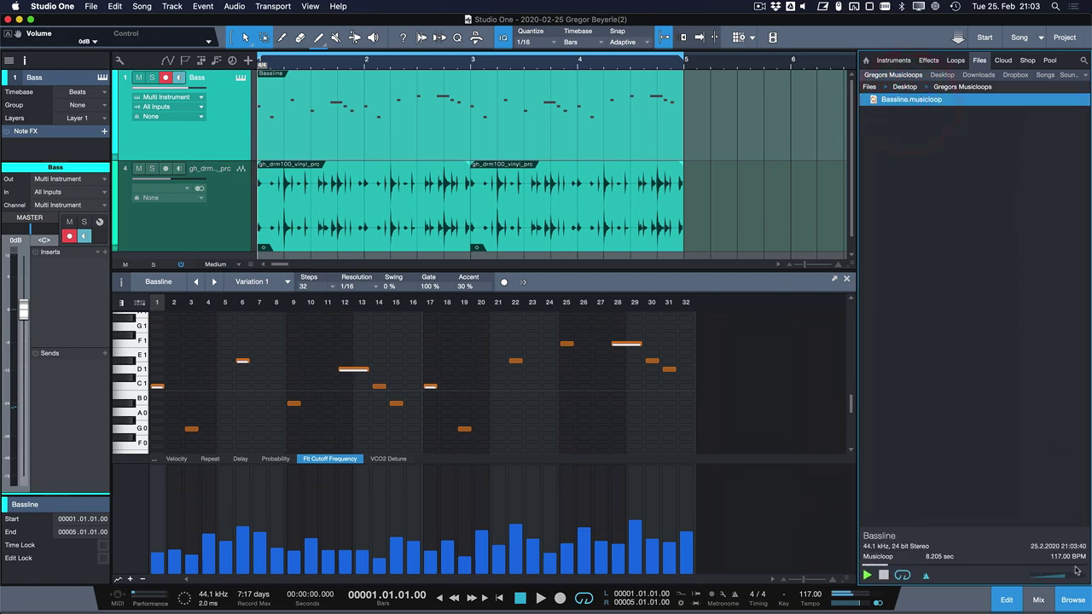
left_click_drag(1071, 577, 1074, 581)
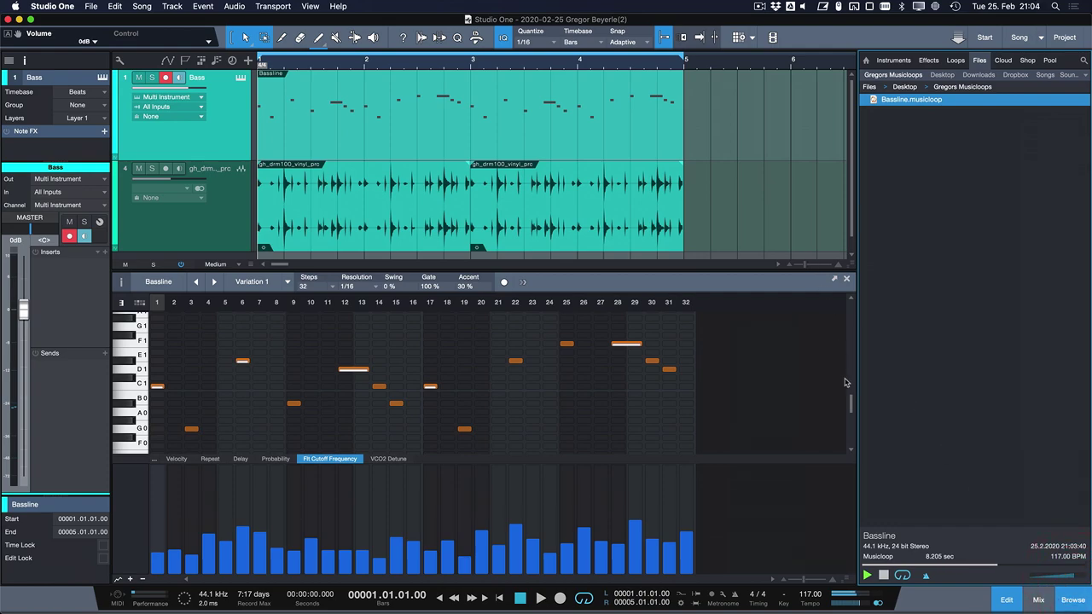
left_click(884, 575)
Show Bassline.musicloop's package contents and inspect Channel's RC500, Multi Instrument and Part entries
right_click(900, 100)
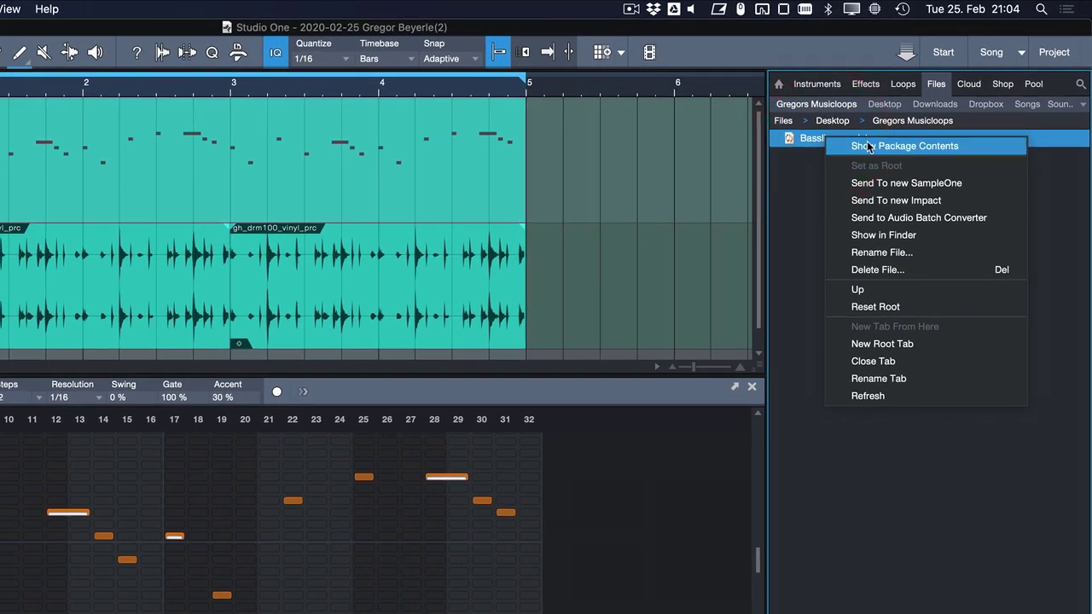
left_click(868, 147)
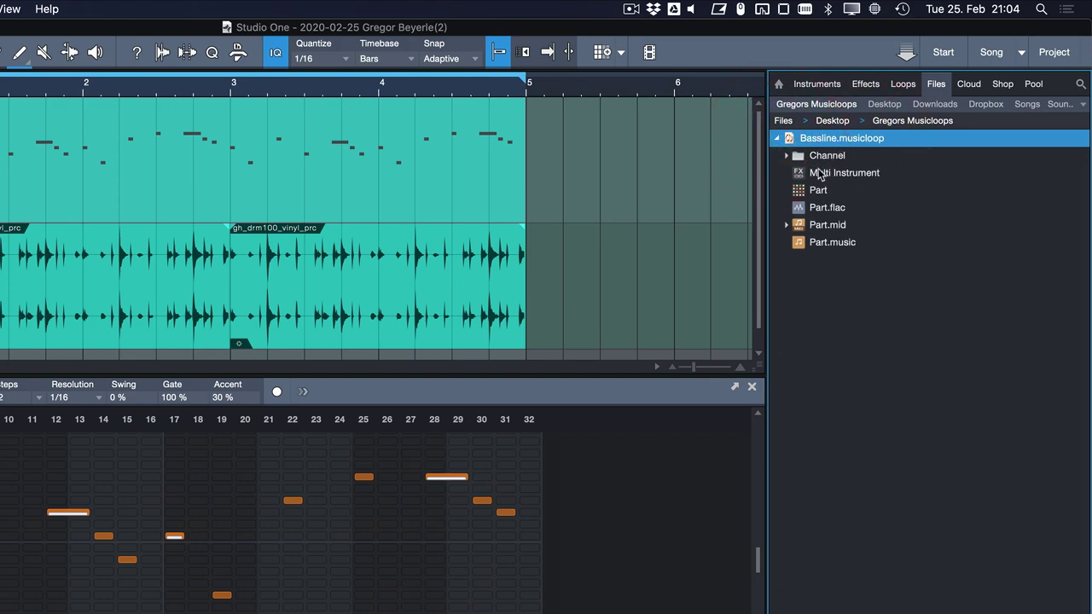
left_click(788, 157)
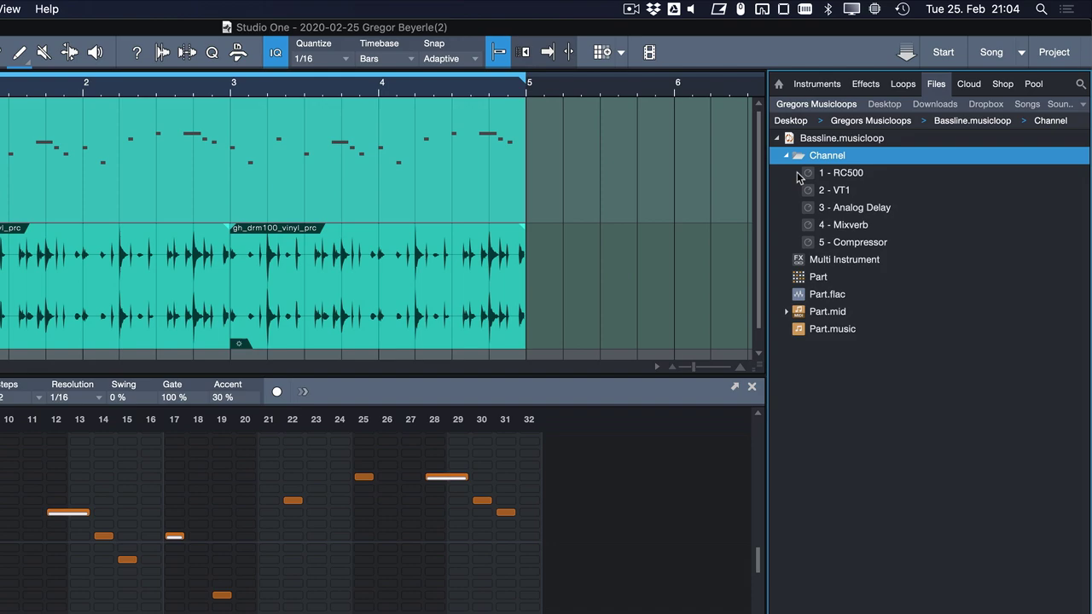
left_click(821, 175)
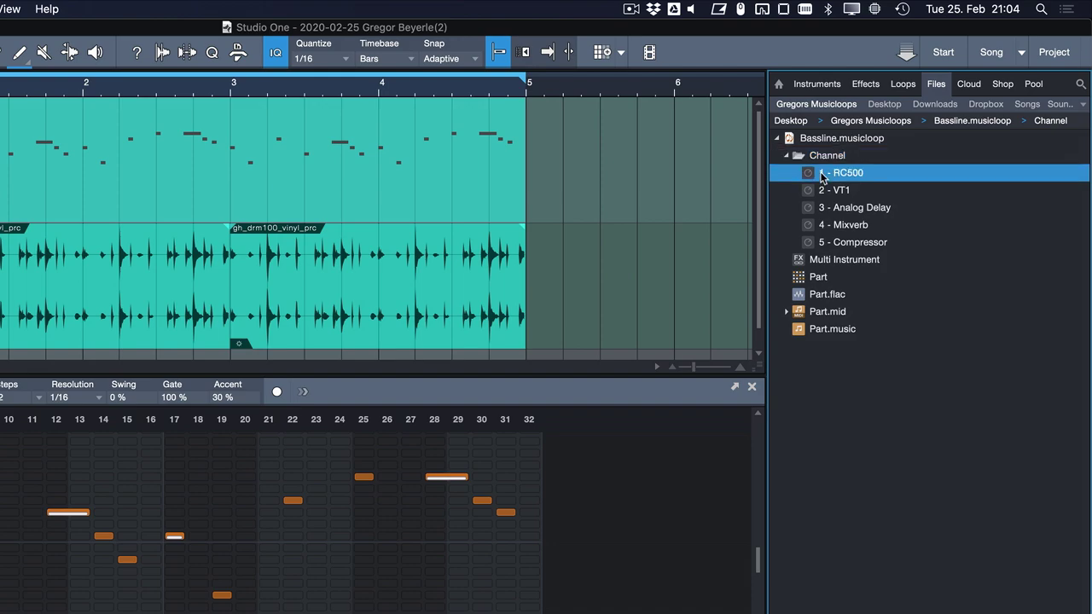
left_click(828, 260)
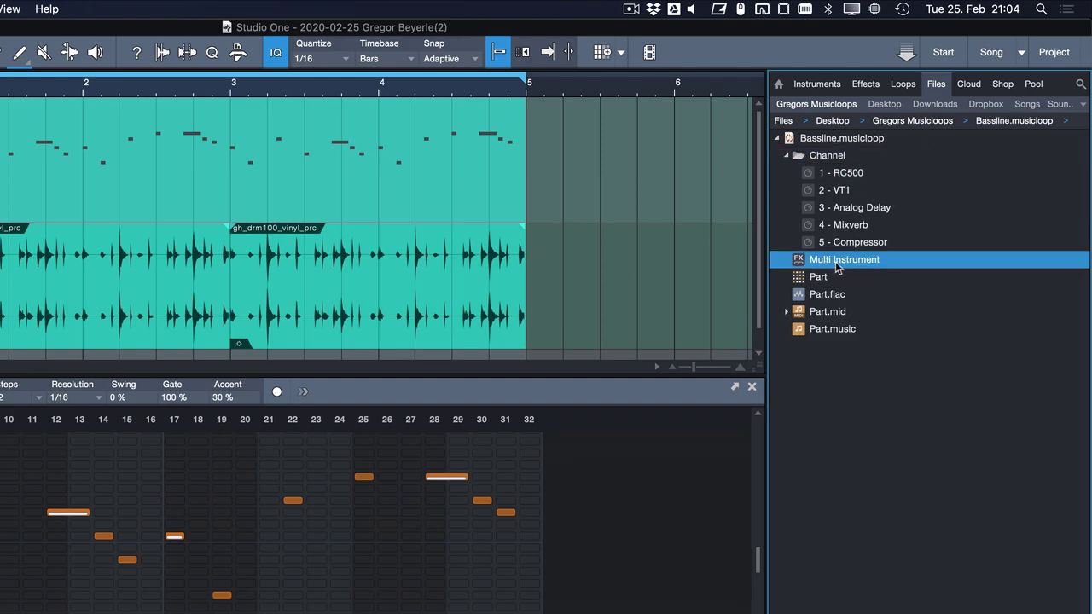
left_click_drag(818, 286, 897, 347)
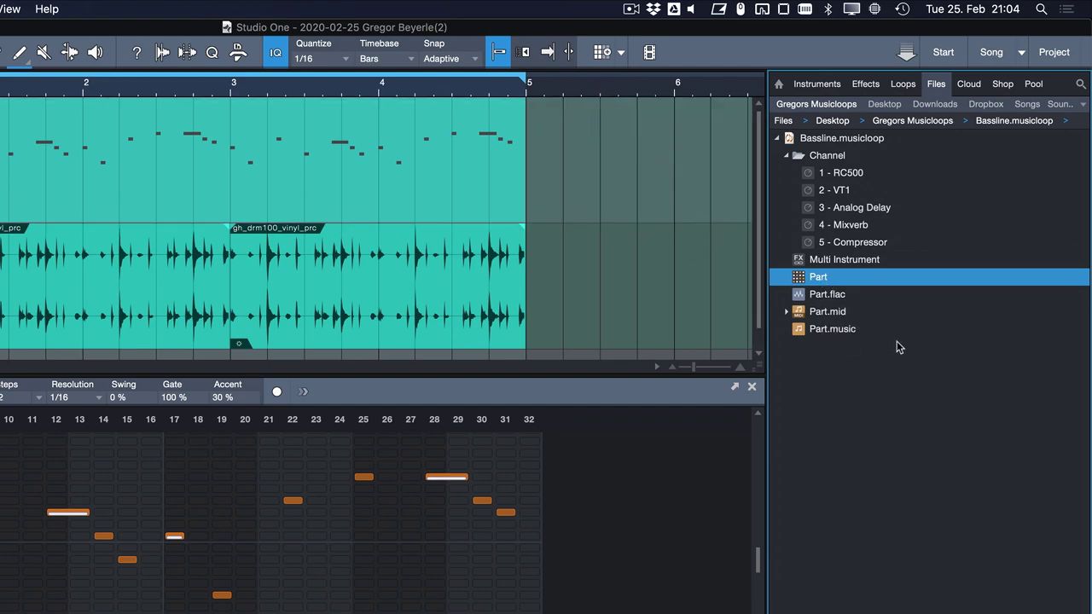
left_click(821, 156)
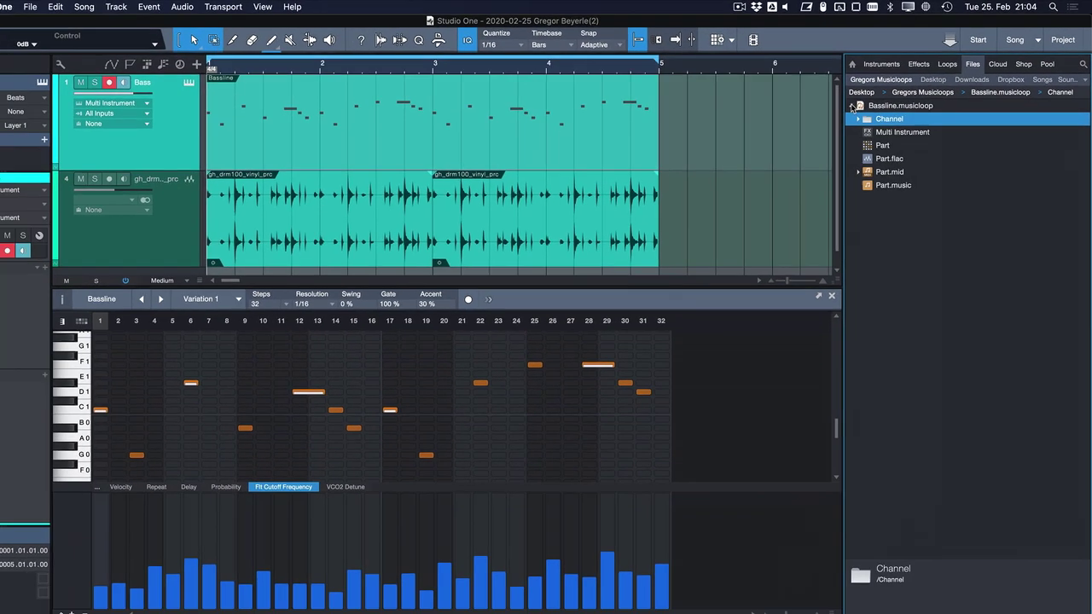
Collapse the musicloop contents and inspect the Bass track's Multi Instrument and bx_oberhausen editor
left_click(779, 139)
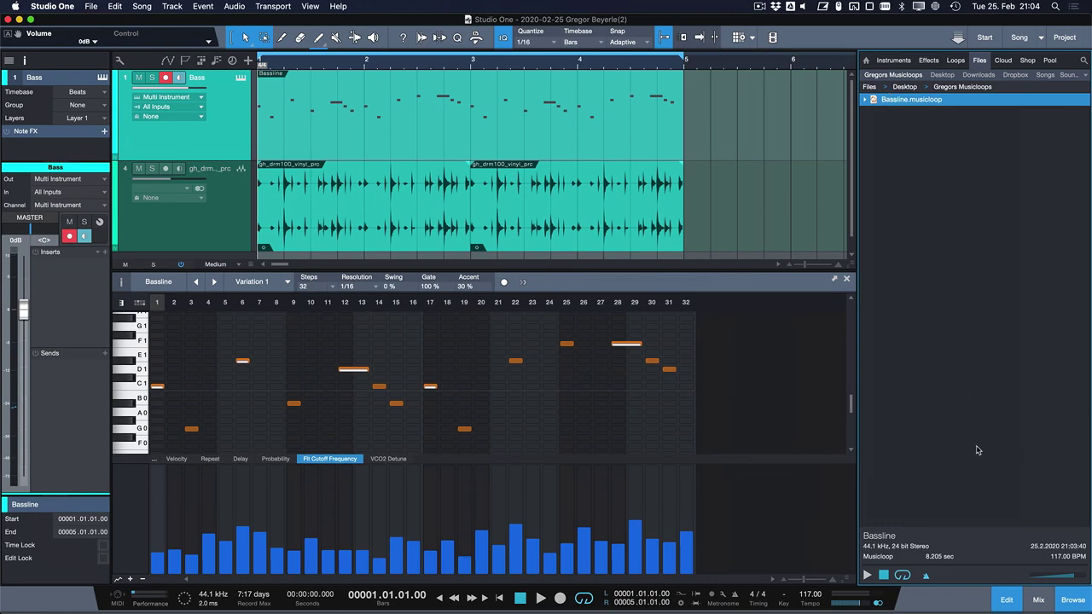
left_click(904, 62)
left_click(242, 78)
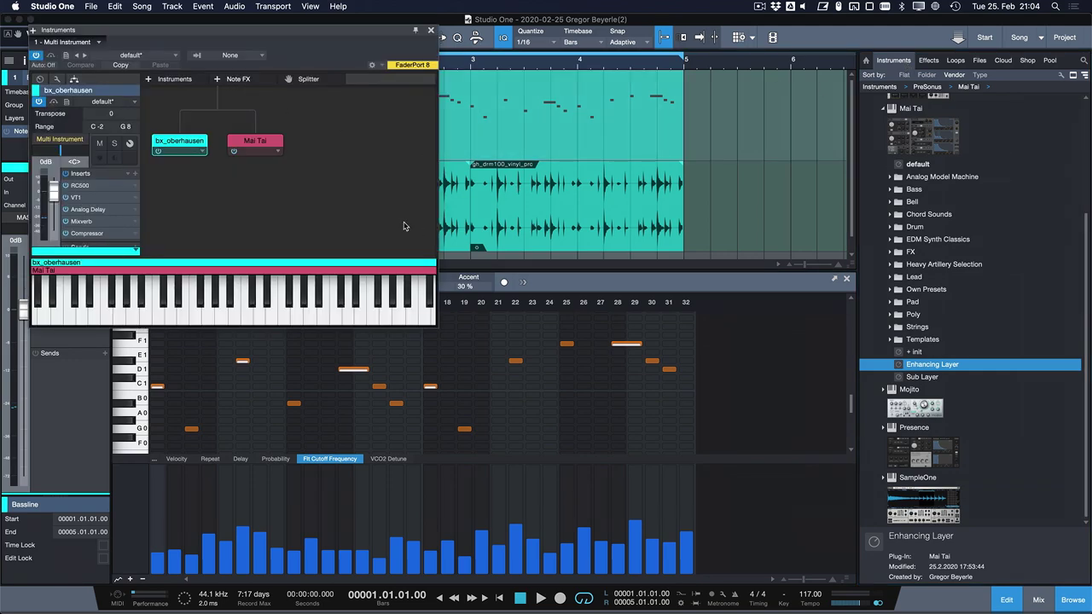
double_click(199, 140)
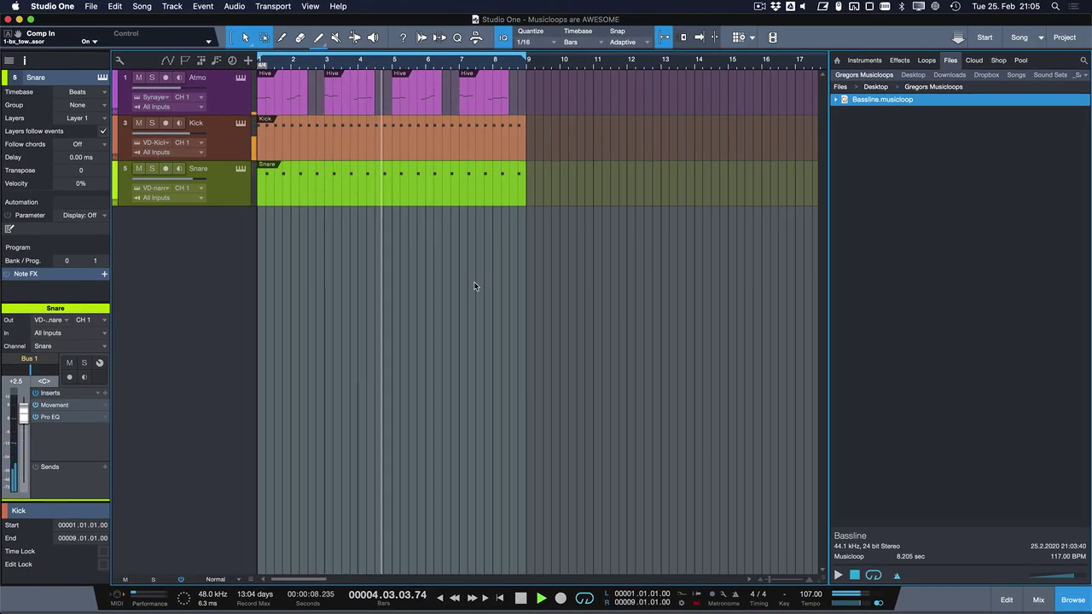
key("space")
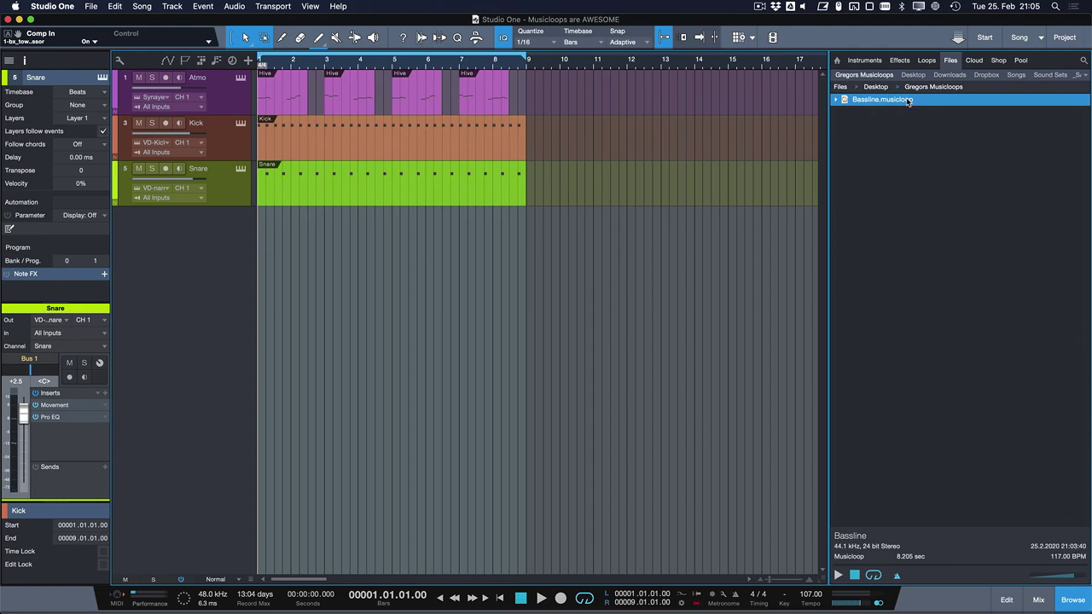
key("space")
double_click(857, 100)
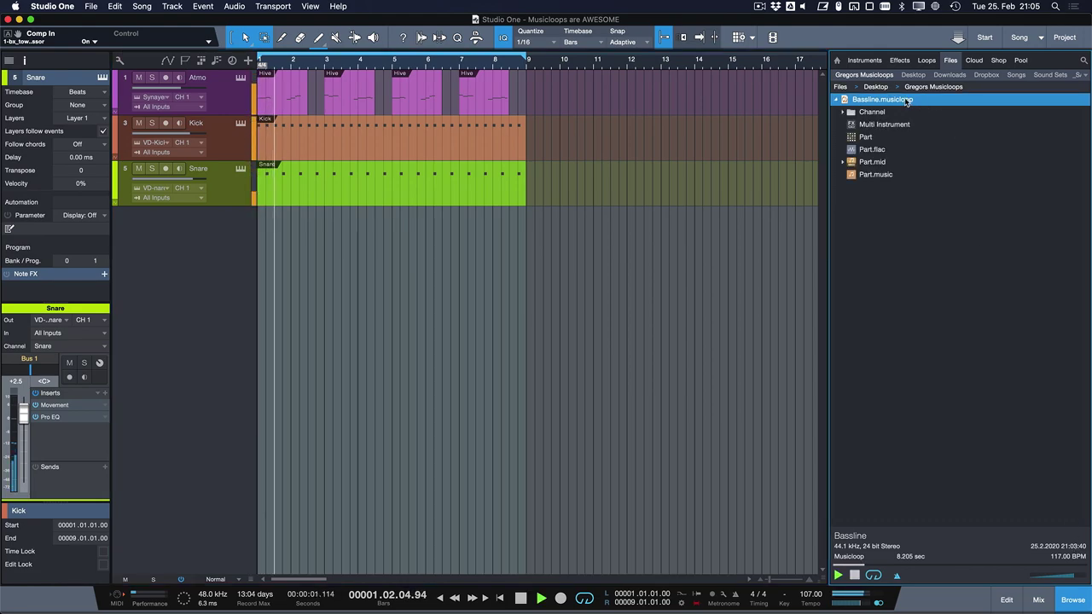
double_click(858, 100)
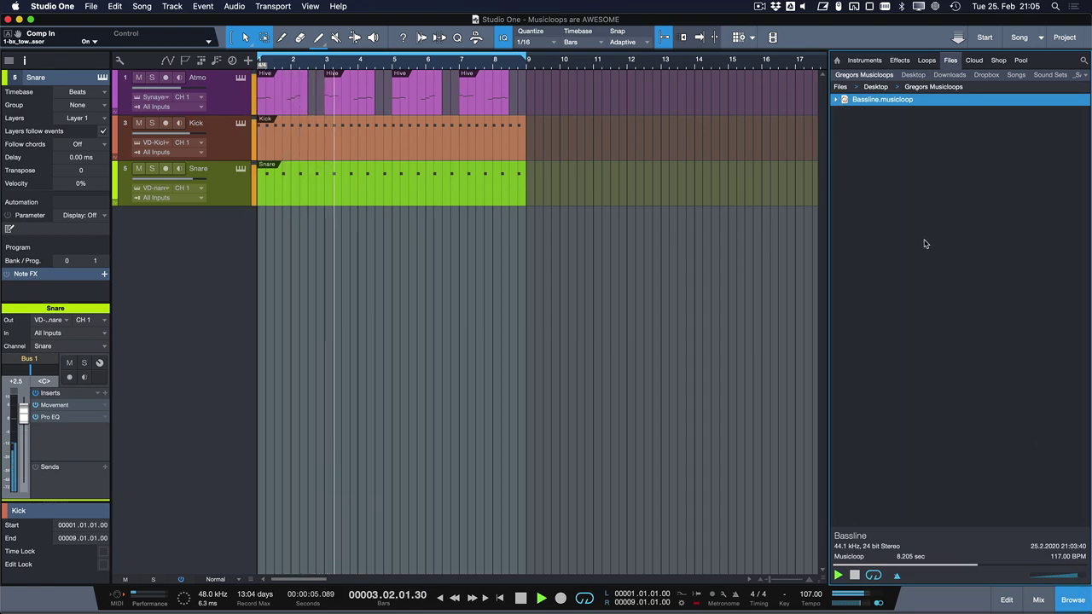
key("space")
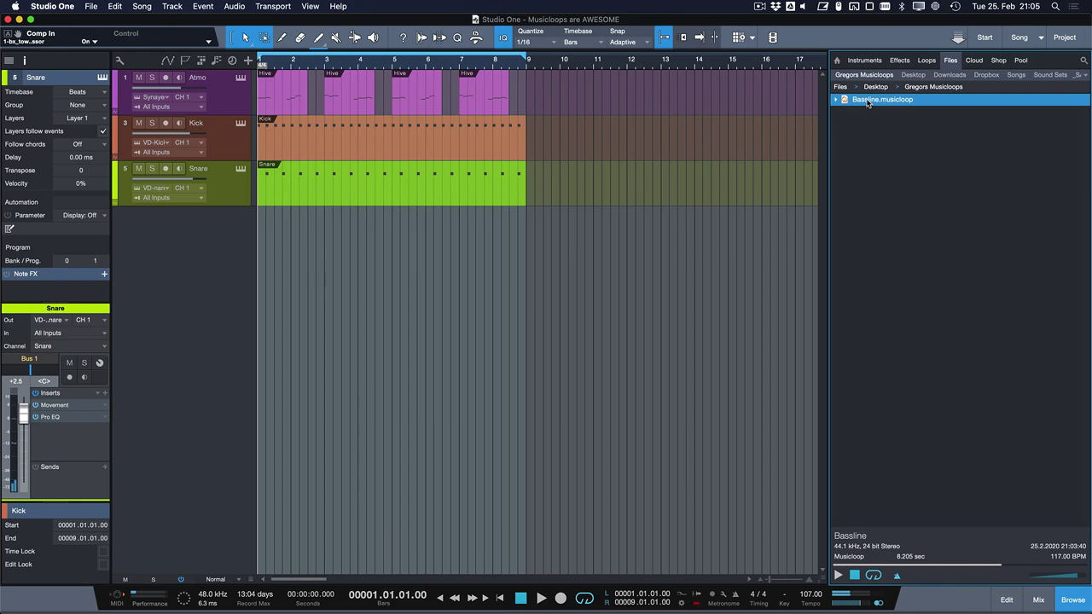
Drop Bassline.musicloop on a new track, check its VCO2 Detune lane, and extend it to bar 9
left_click_drag(867, 103, 279, 280)
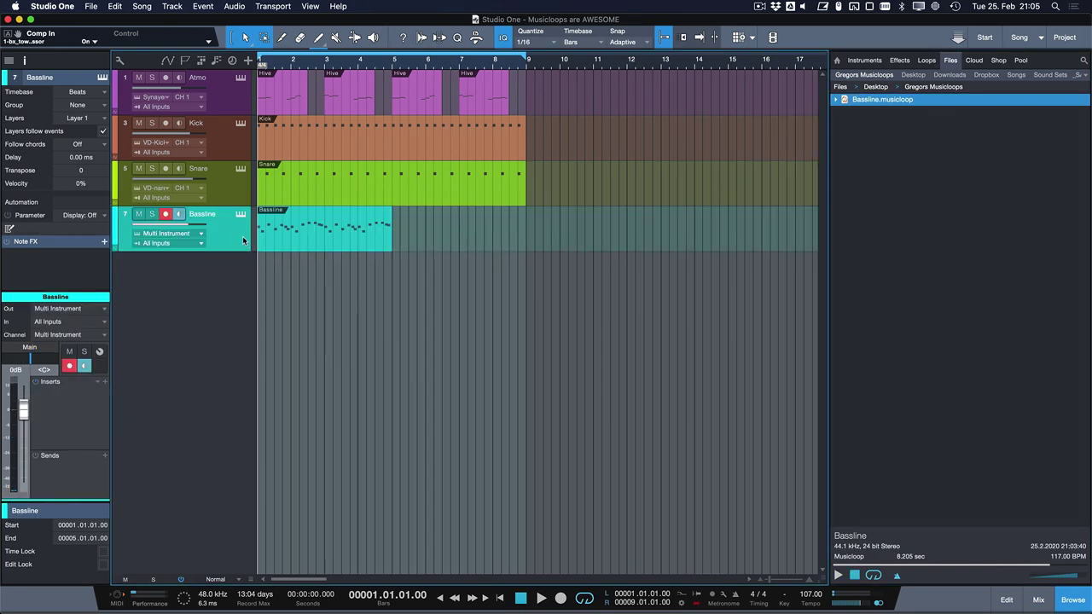
left_click(241, 214)
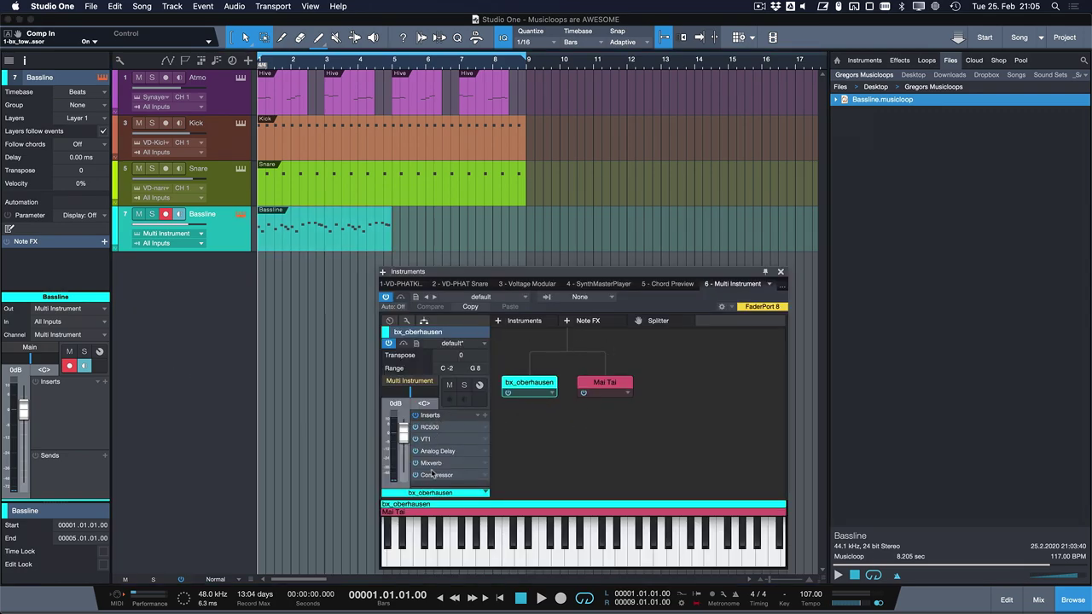
left_click(780, 271)
key("space")
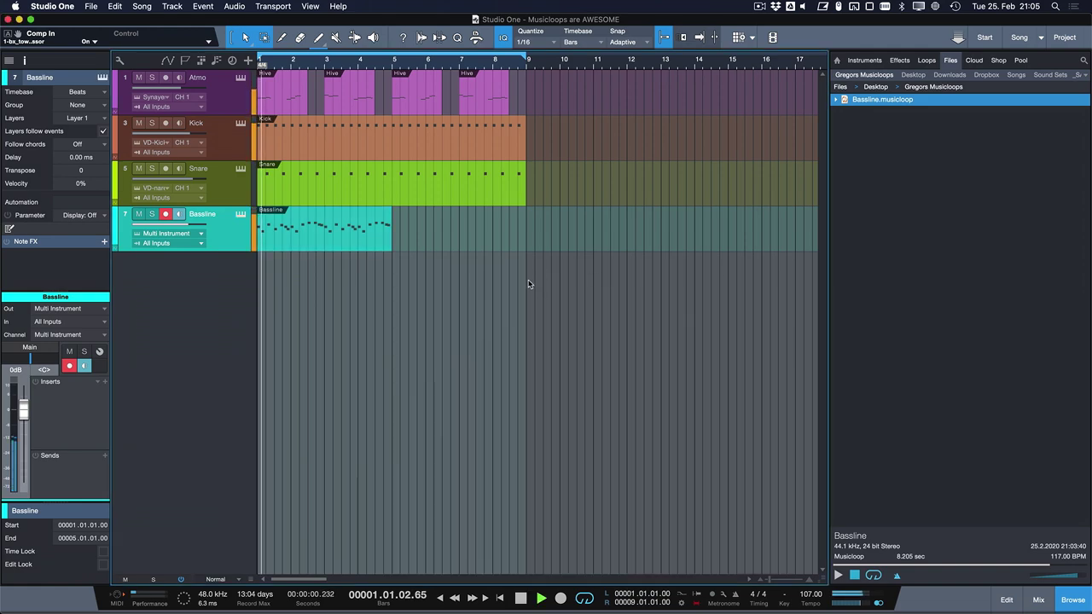
double_click(370, 241)
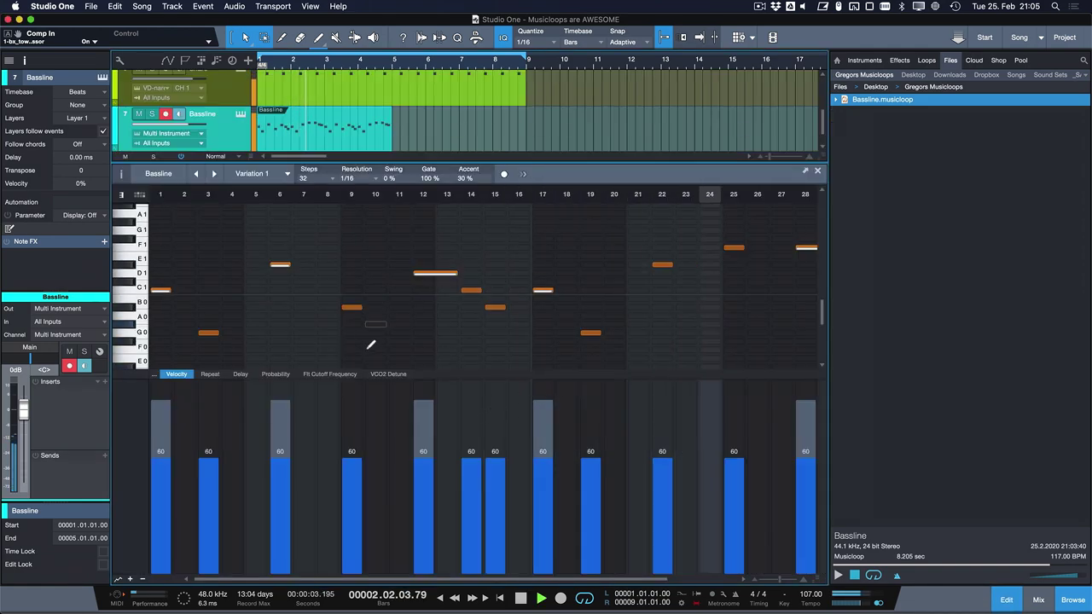
left_click(388, 374)
left_click_drag(391, 129, 525, 129)
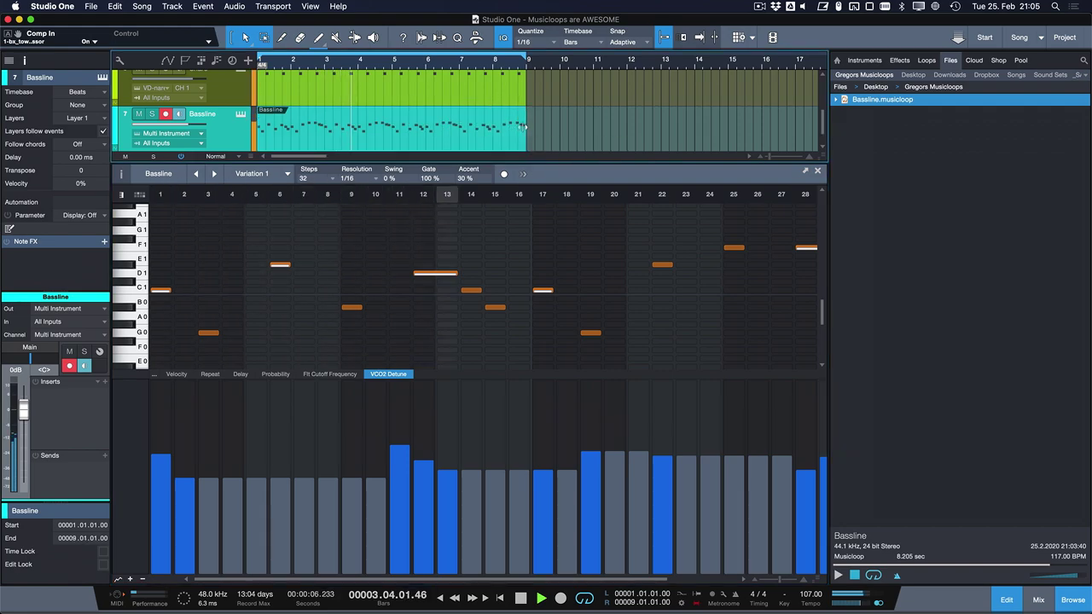
Raise the VCF Frequency knob on the Bassline's bx_oberhausen synth and stop playback
left_click(239, 116)
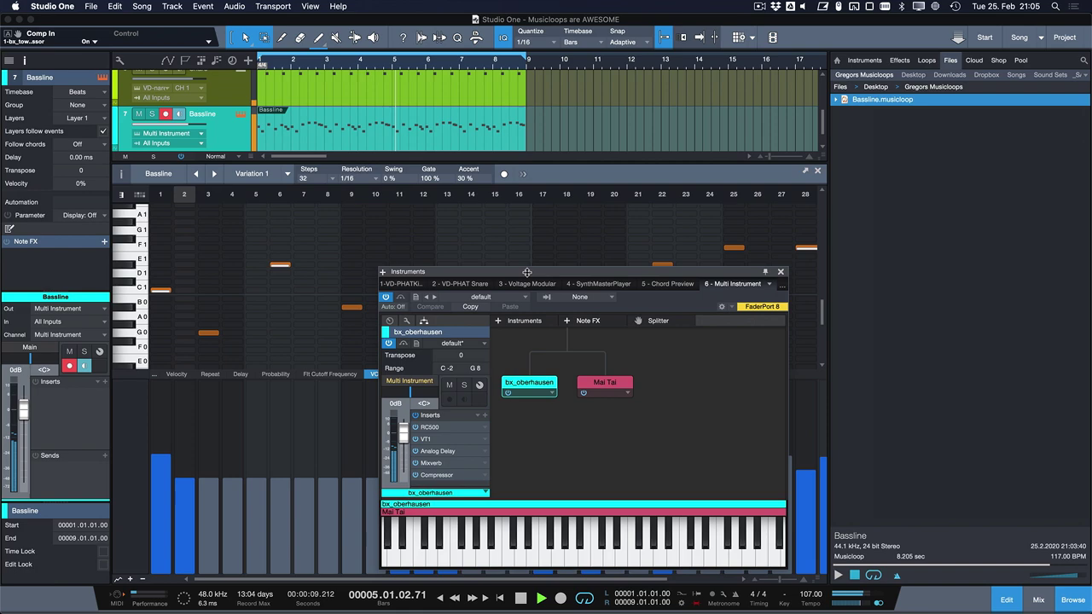
double_click(529, 383)
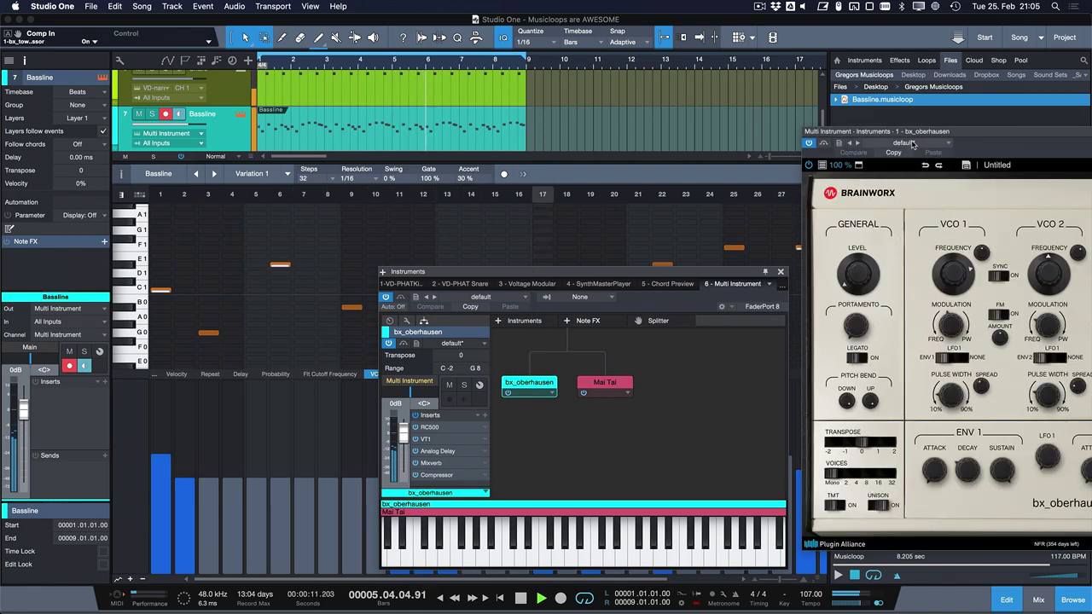
left_click_drag(921, 132, 162, 44)
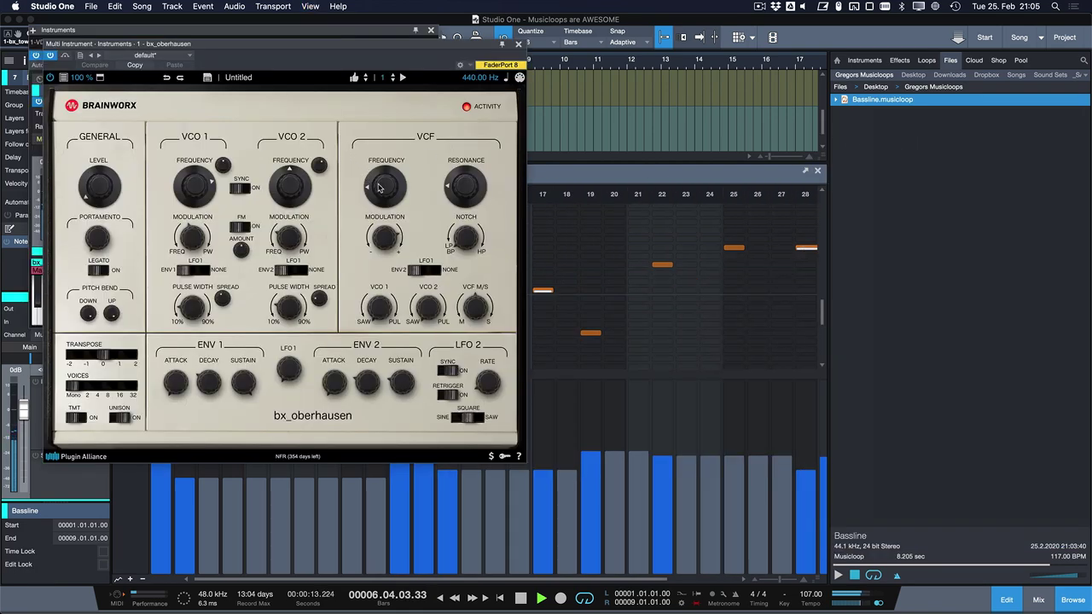
mouse_move(382, 183)
left_mouse_down()
mouse_move(379, 151)
mouse_move(378, 188)
left_mouse_up()
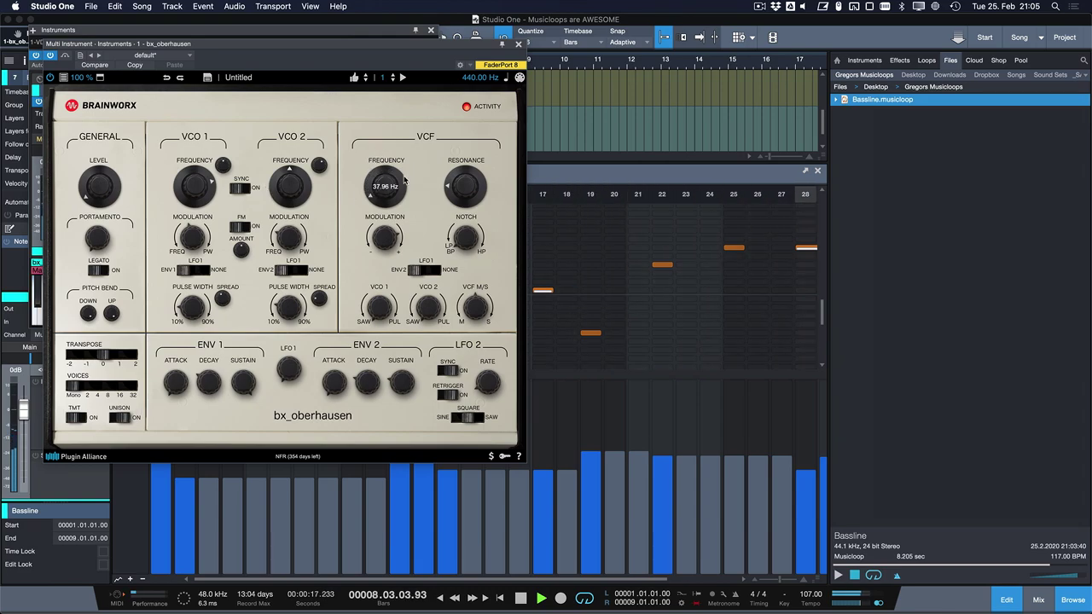
key("space")
left_click(520, 44)
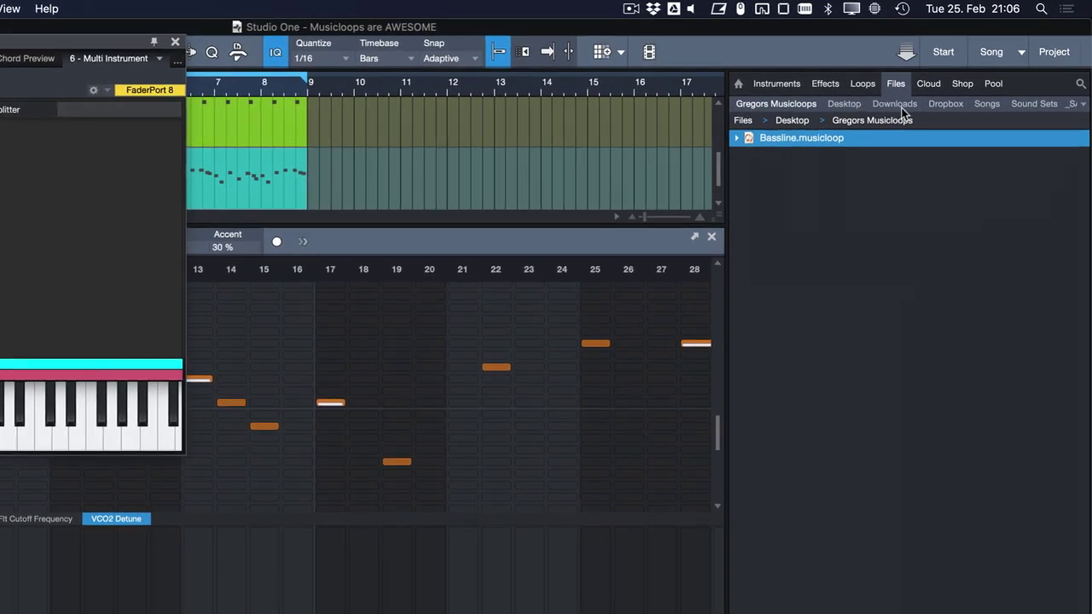
Select Downtempo 115BPM.musicloop in Sound Sets under Impact XT's GBY Musicloops
left_click(1020, 102)
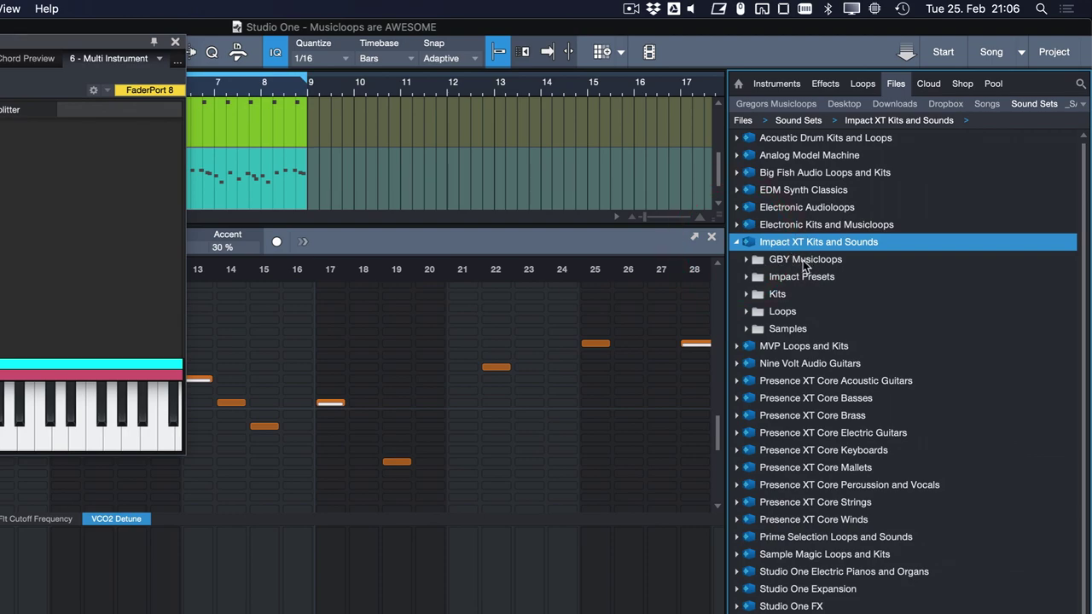
left_click(746, 260)
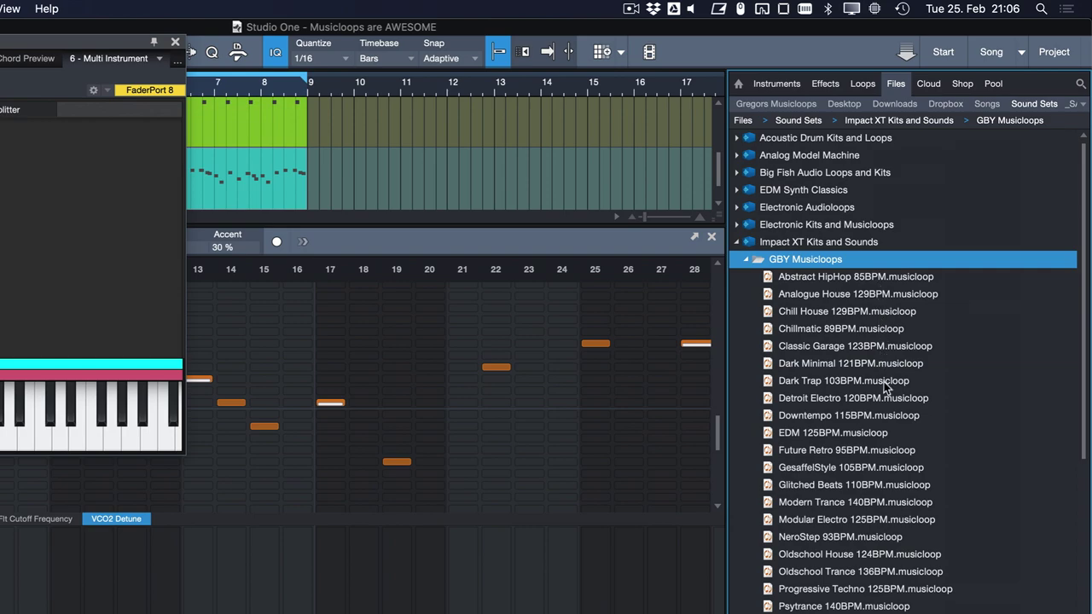
left_click(855, 417)
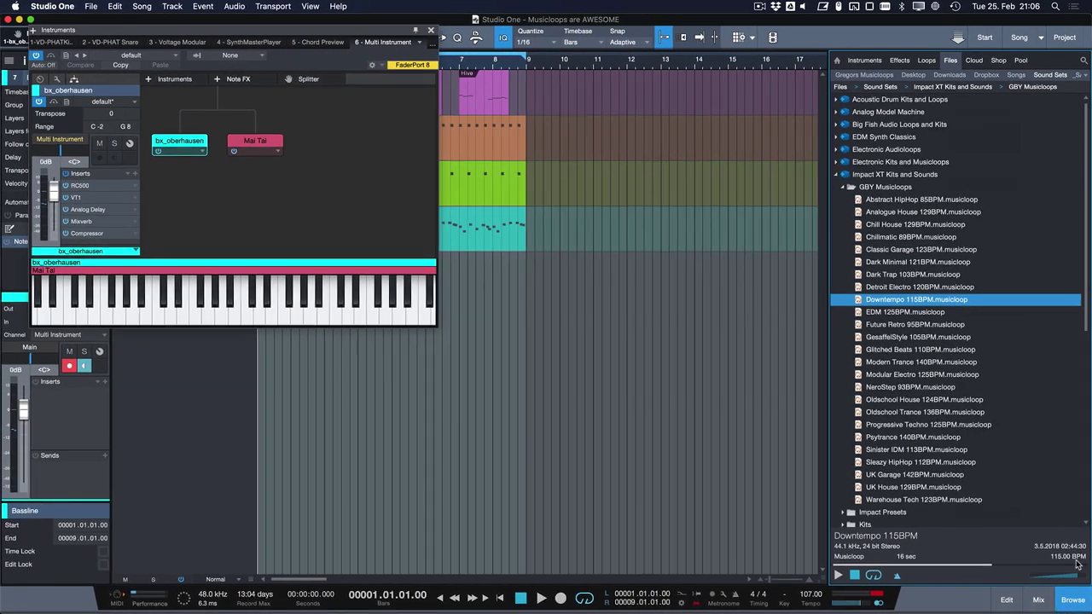
Drop the Downtempo 115BPM loop at bar 9 and review its Impact XT pads and mixer
left_click_drag(905, 301, 554, 290)
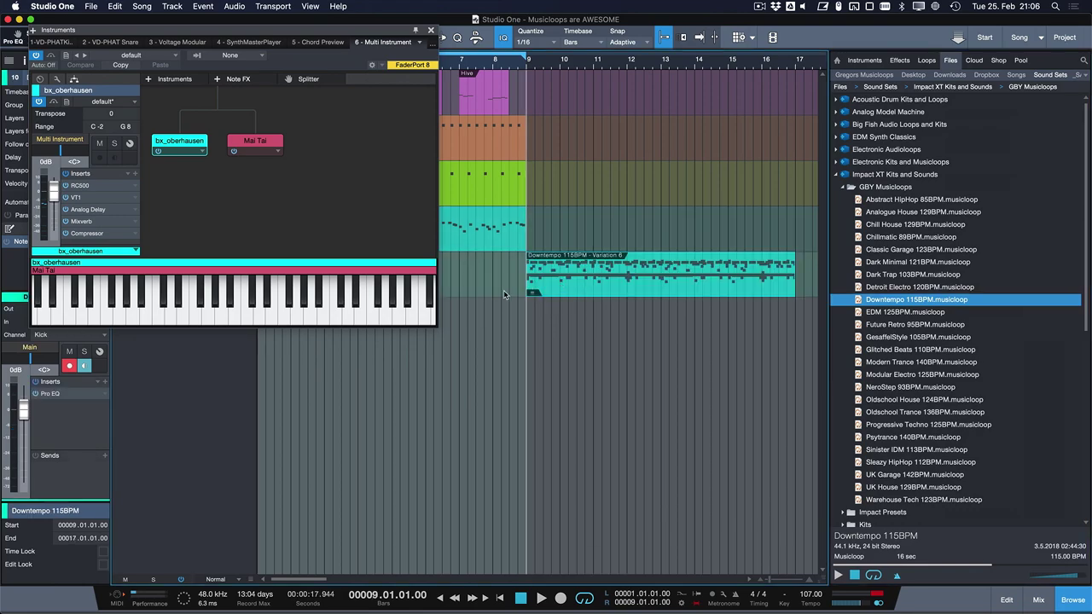
left_click(430, 28)
left_click(239, 258)
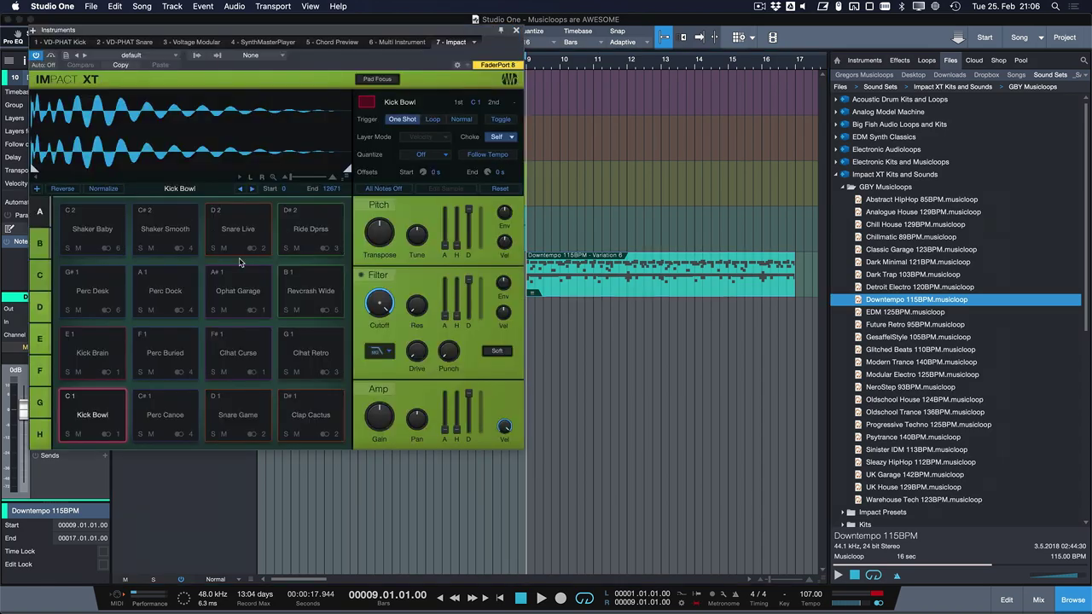
left_click(192, 249)
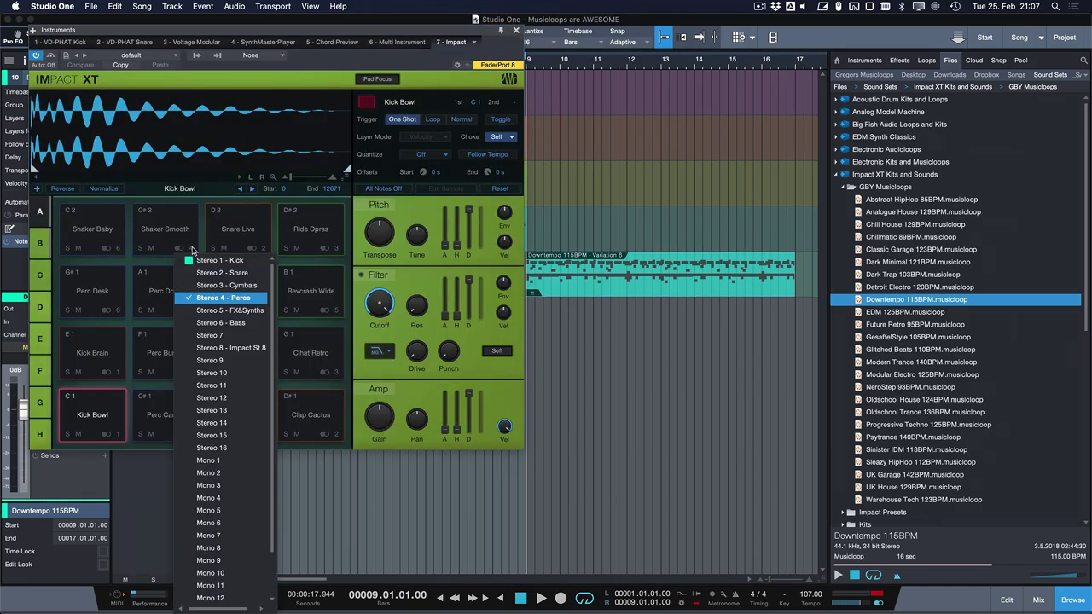
left_click(192, 249)
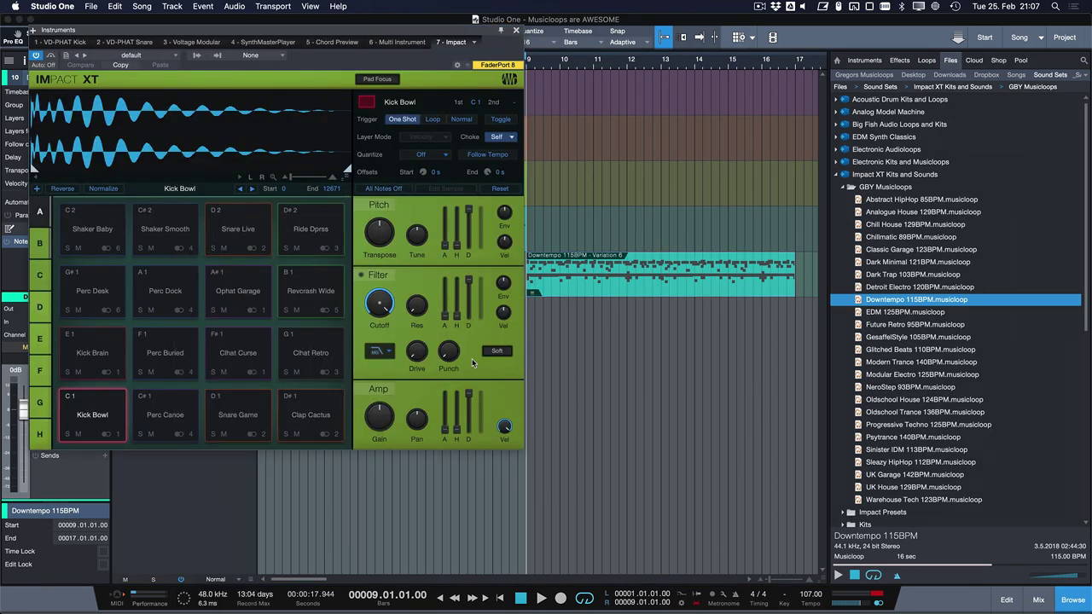
key("F3")
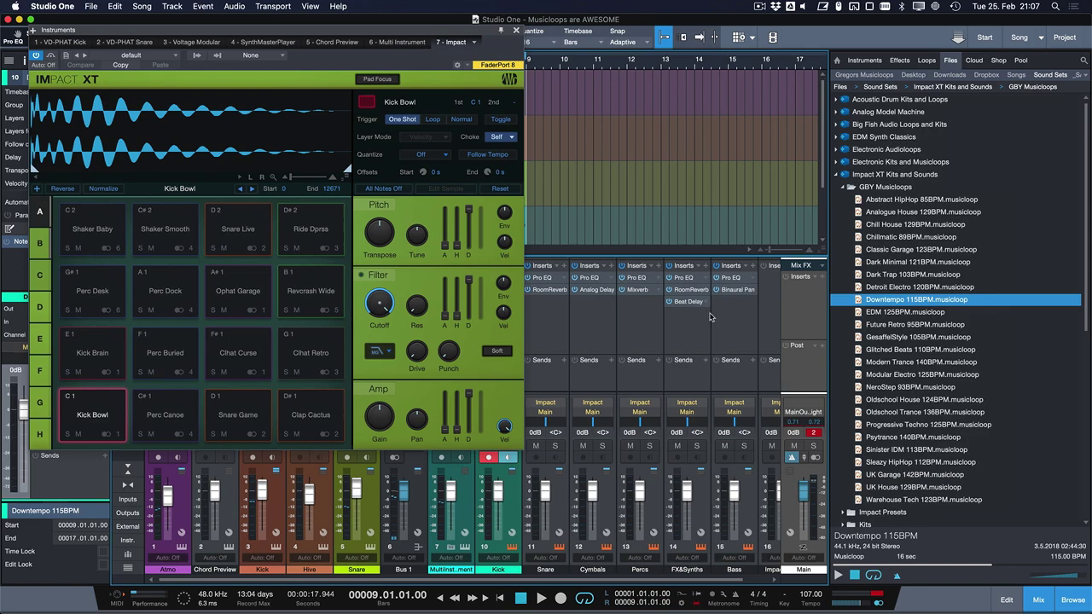
key("F3")
Switch the loop event to Variation 2
left_click(533, 292)
left_click(550, 318)
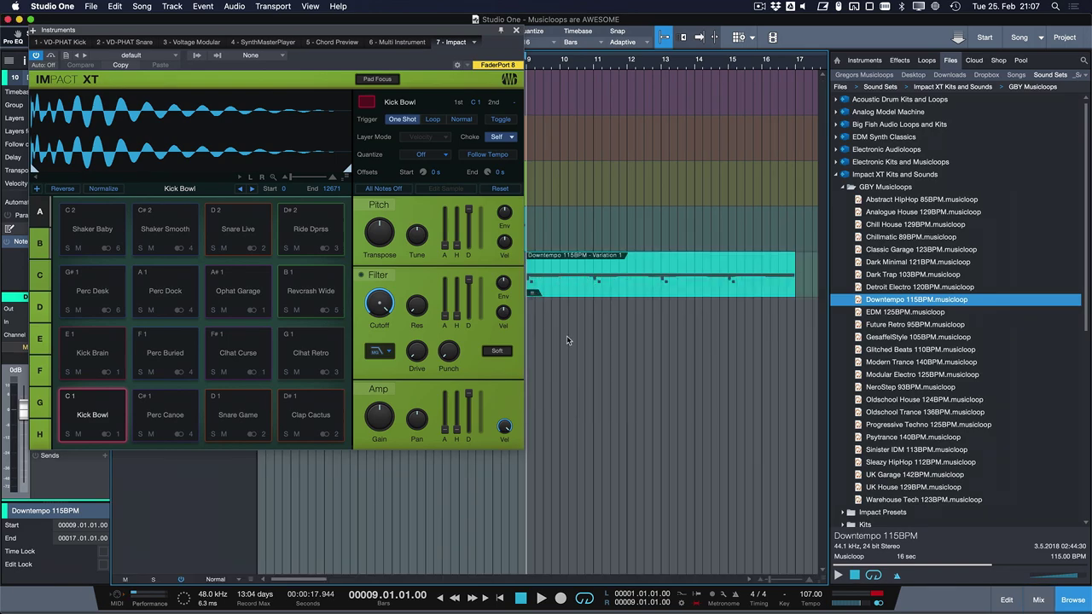
left_click(533, 292)
left_click(555, 328)
mouse_move(546, 294)
left_mouse_down()
mouse_move(907, 281)
mouse_move(503, 294)
mouse_move(547, 292)
left_mouse_up()
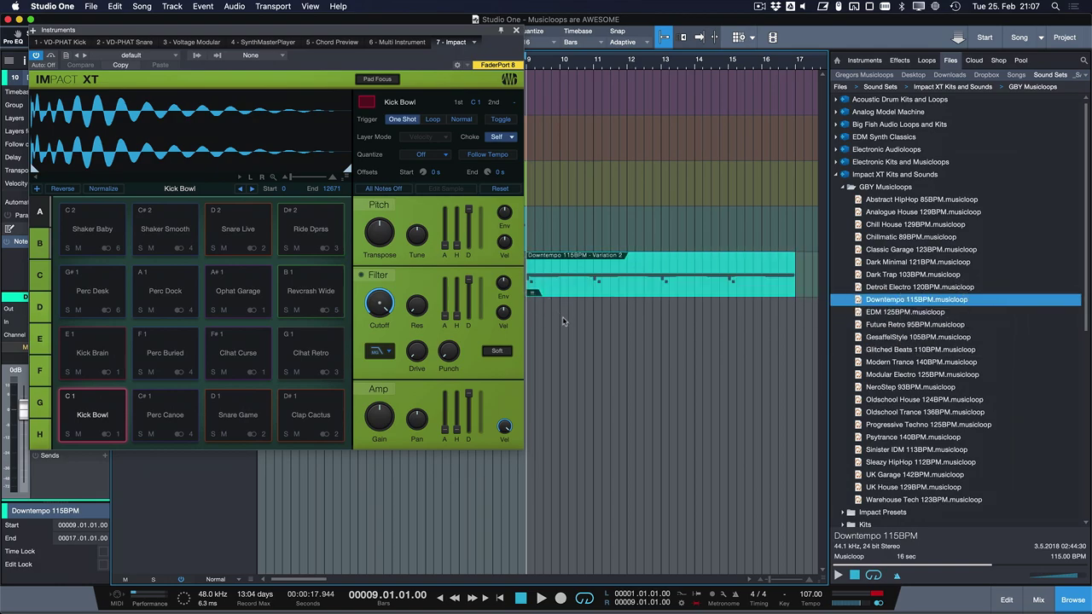